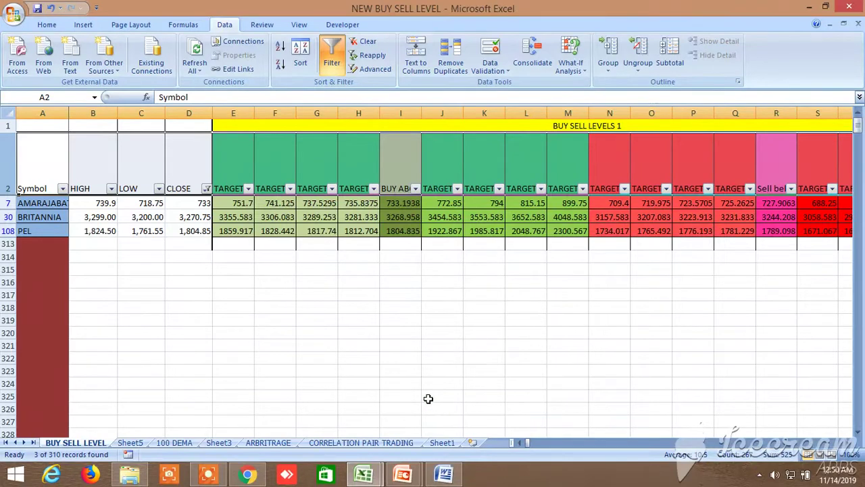
# Set the worksheet magnification to 200%.
pyautogui.click(849, 458)
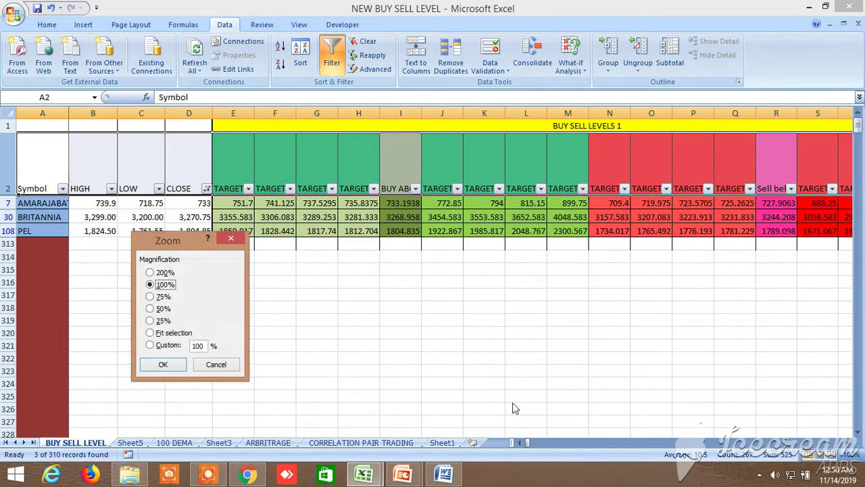
pyautogui.click(150, 273)
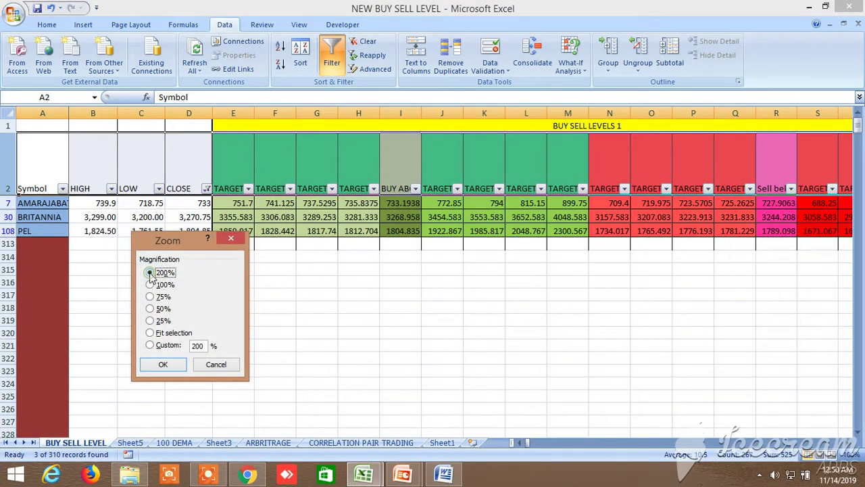
pyautogui.click(163, 365)
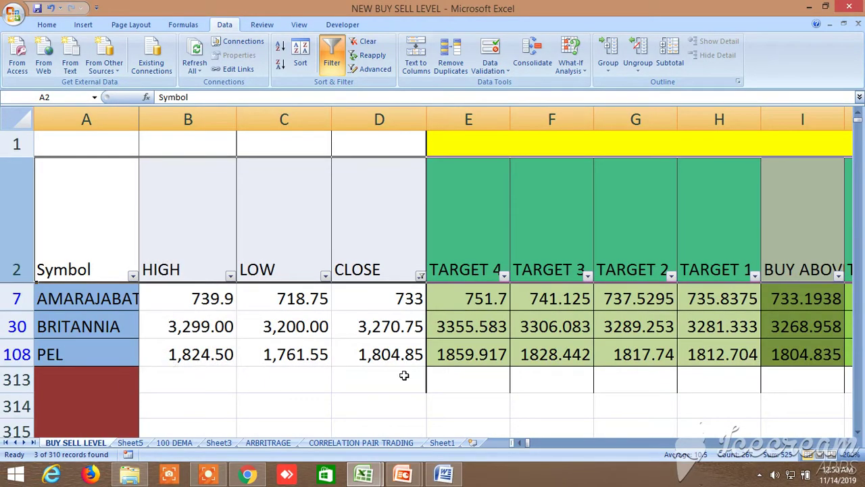
# Look across the sheet from the price columns through volatility and delivery percentage to the EMA 5-8-13 crossover, and return to the first columns.
pyautogui.click(848, 447)
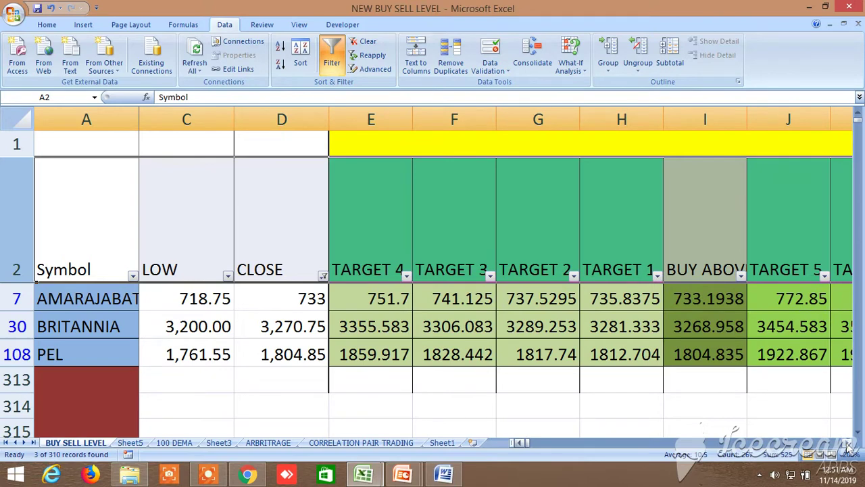
pyautogui.click(849, 448)
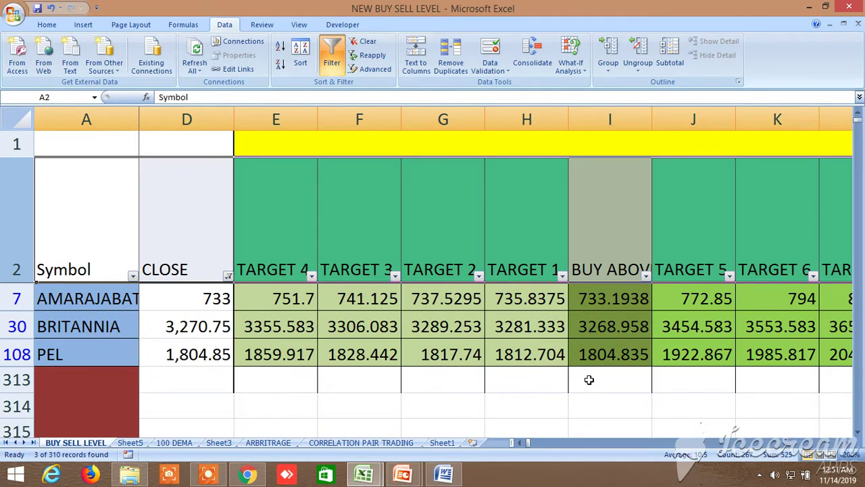
pyautogui.click(849, 444)
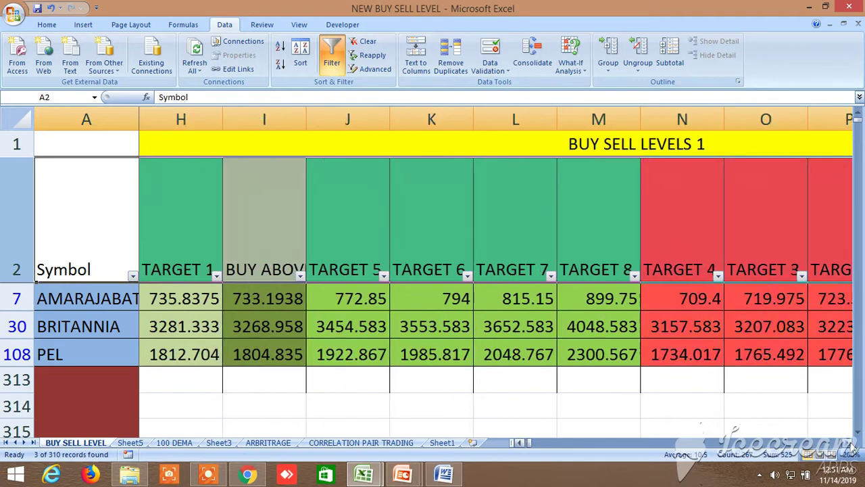
pyautogui.moveTo(849, 443); pyautogui.dragTo(849, 443)
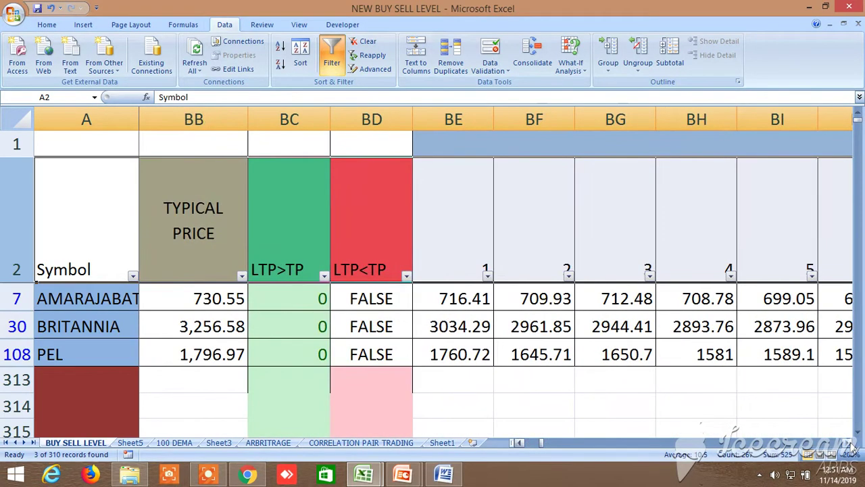
pyautogui.moveTo(521, 443); pyautogui.dragTo(522, 443)
pyautogui.click(849, 443)
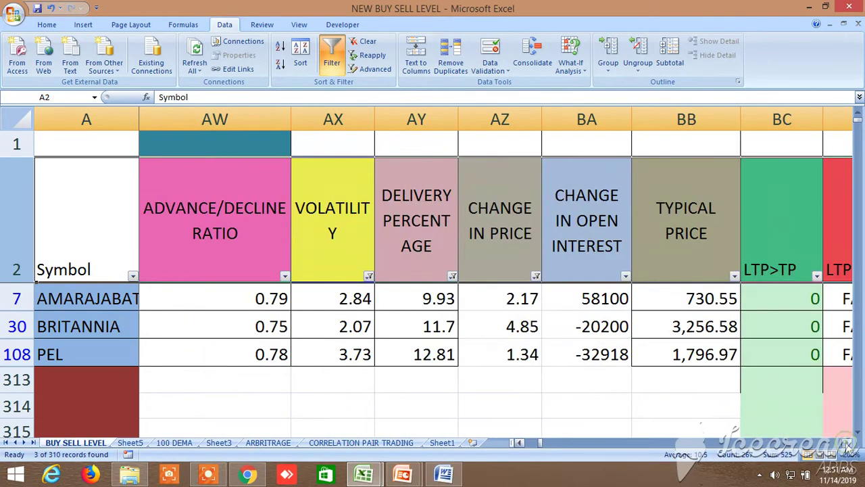
pyautogui.moveTo(849, 444); pyautogui.dragTo(848, 447)
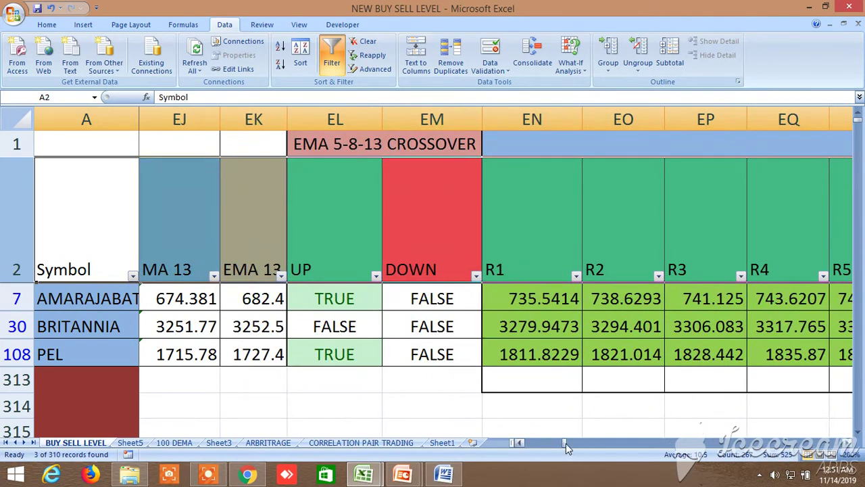
pyautogui.moveTo(566, 443); pyautogui.dragTo(523, 443)
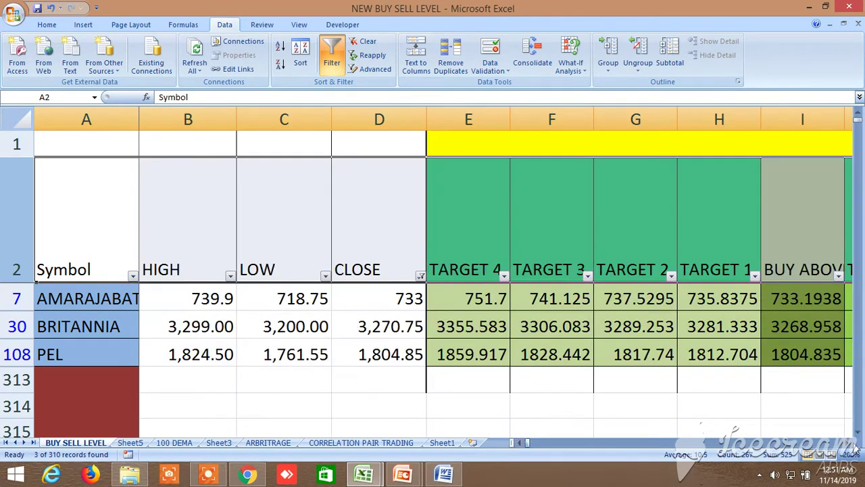
# Examine the BUY ABOVE level and the buy-side target headers from TARGET 4 to TARGET 5 under BUY SELL LEVELS 1.
pyautogui.moveTo(851, 444); pyautogui.dragTo(850, 444)
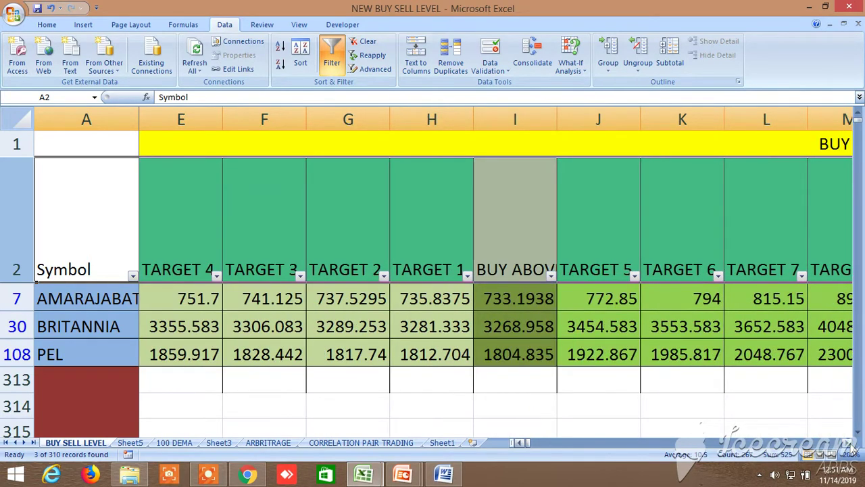
pyautogui.click(525, 226)
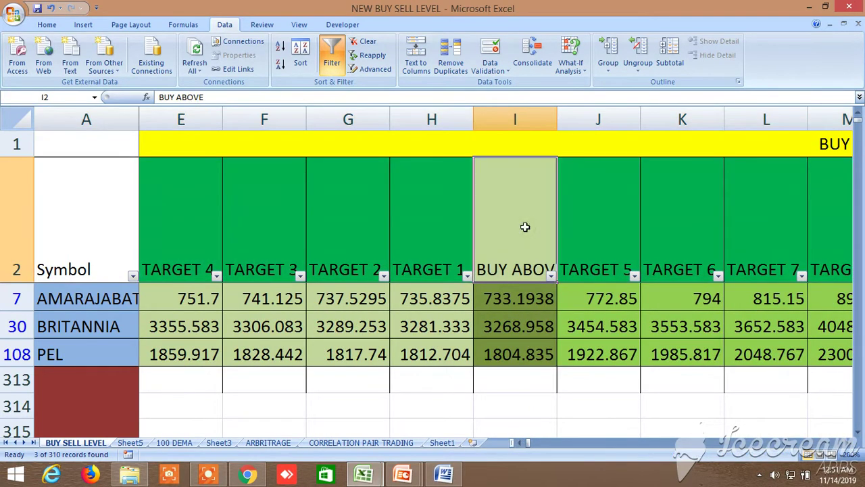
pyautogui.click(435, 236)
pyautogui.click(188, 231)
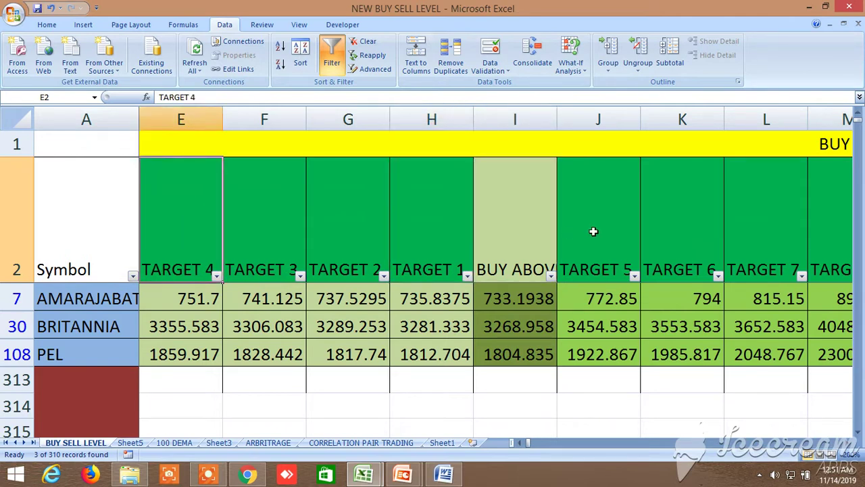
pyautogui.click(593, 231)
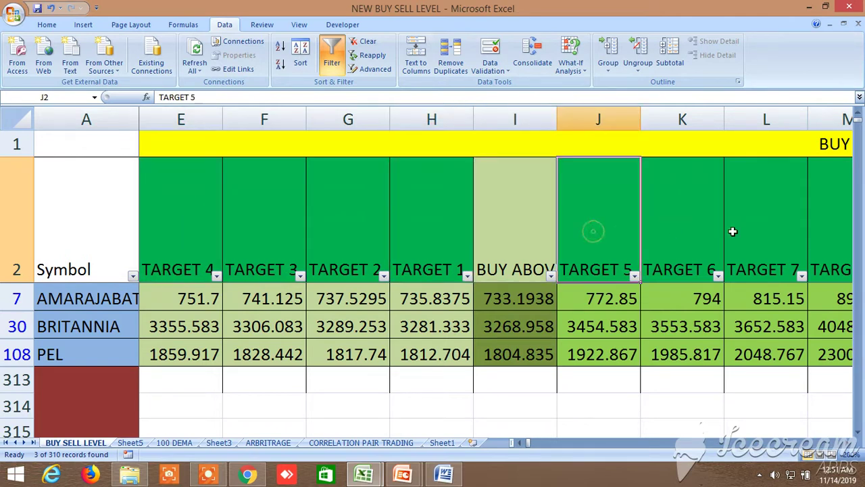
# Examine the Sell below level and the sell-side targets through Target 8 under BUY SELL LEVELS 1.
pyautogui.click(850, 443)
pyautogui.doubleClick(849, 442)
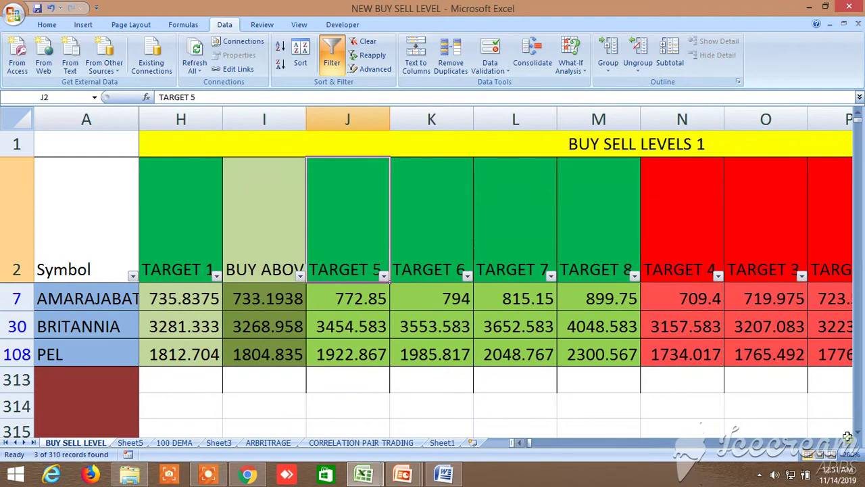
pyautogui.click(845, 431)
pyautogui.click(850, 442)
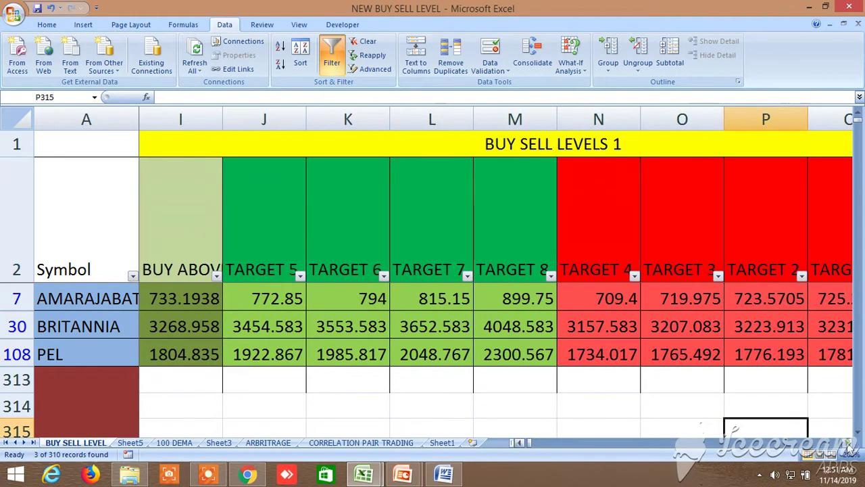
pyautogui.doubleClick(850, 443)
pyautogui.click(849, 443)
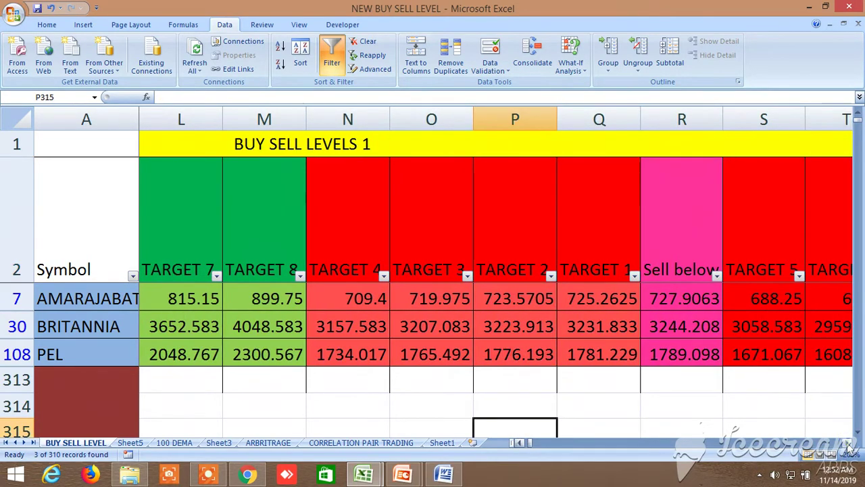
pyautogui.click(849, 442)
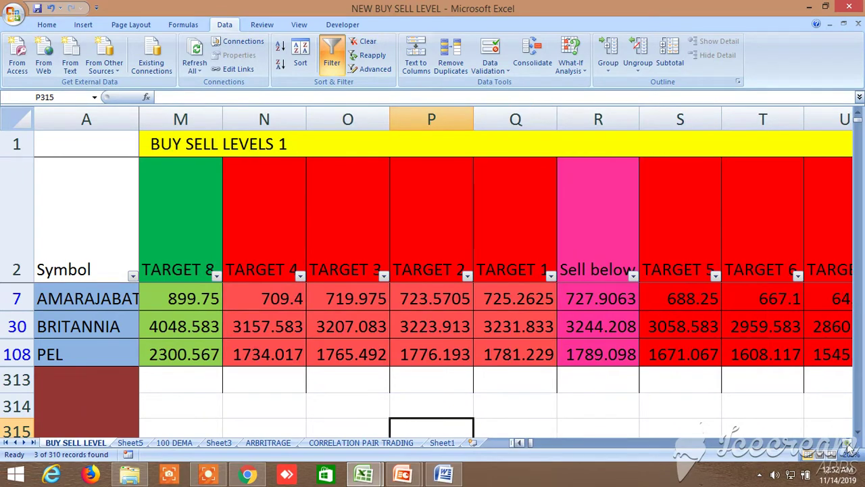
pyautogui.doubleClick(849, 442)
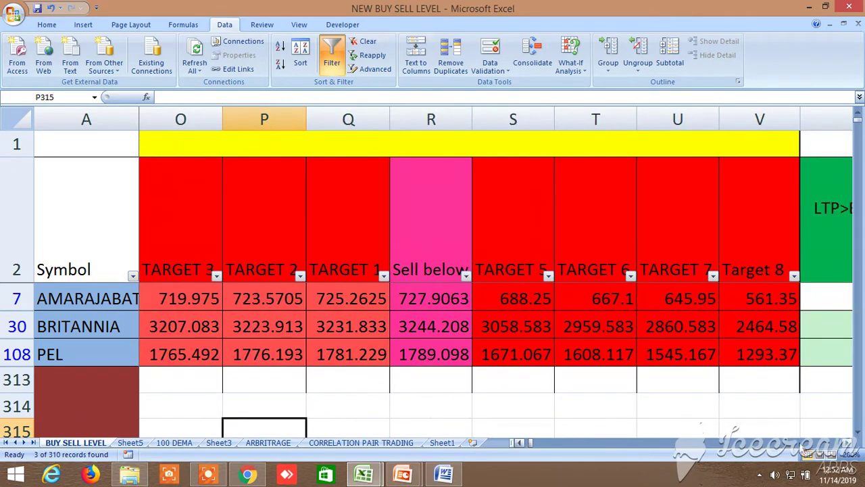
# Go back to the CLOSE column and review it beside the BUY ABOVE level and its targets.
pyautogui.click(516, 443)
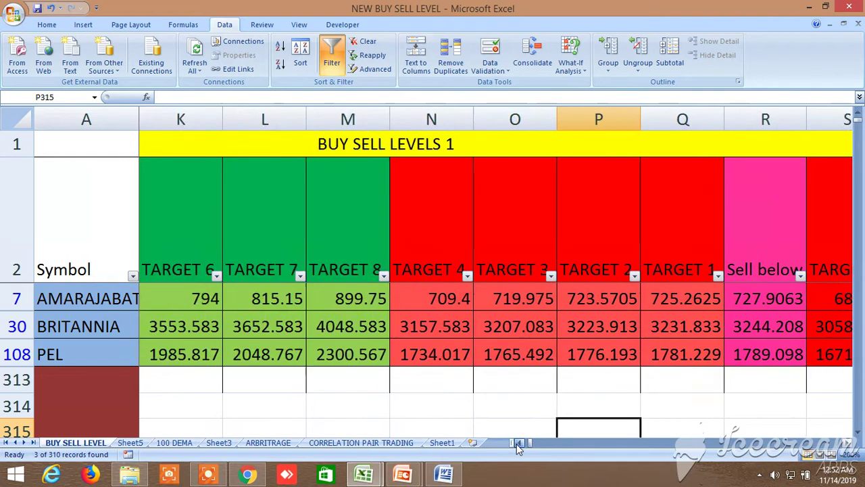
pyautogui.click(517, 443)
pyautogui.click(517, 443)
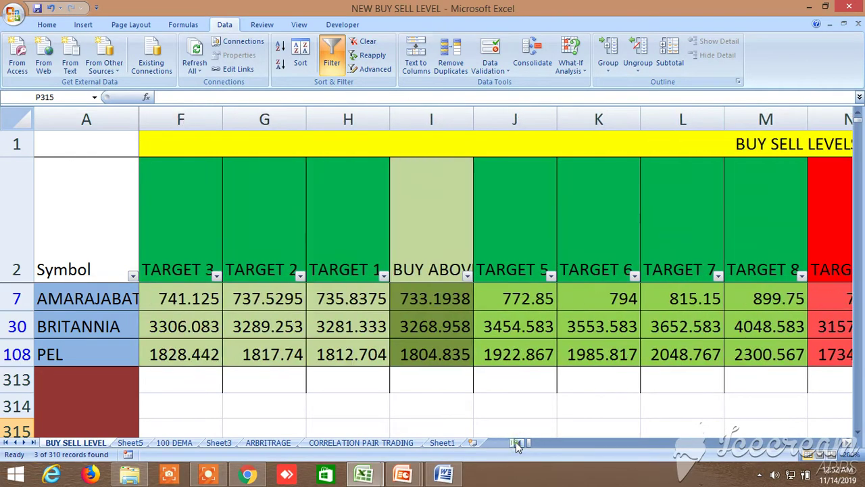
pyautogui.click(515, 442)
pyautogui.click(516, 442)
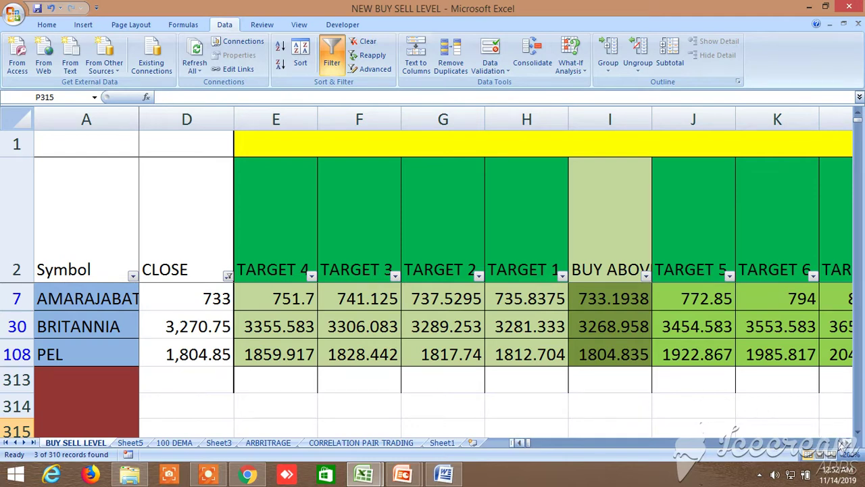
# Examine the BUY ABOVE, SELL BELOW and target columns under BUY SELL LEVELS 2.
pyautogui.hscroll(7, 852, 449)
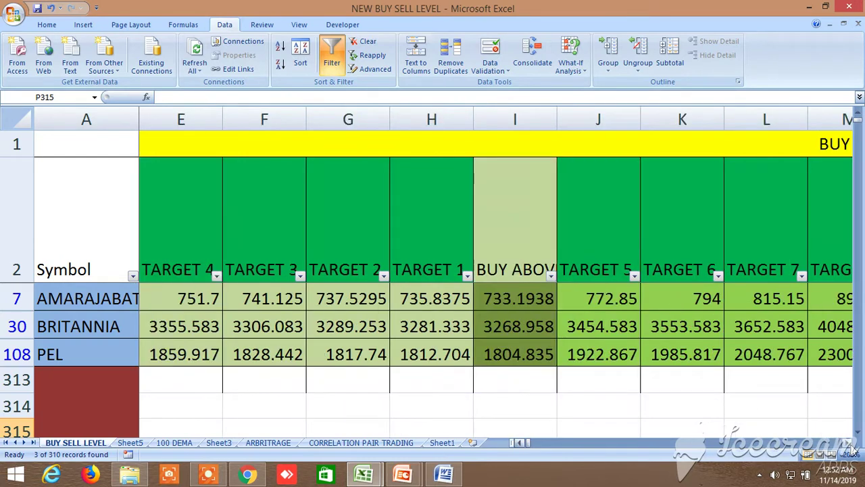
pyautogui.hscroll(20, 852, 449)
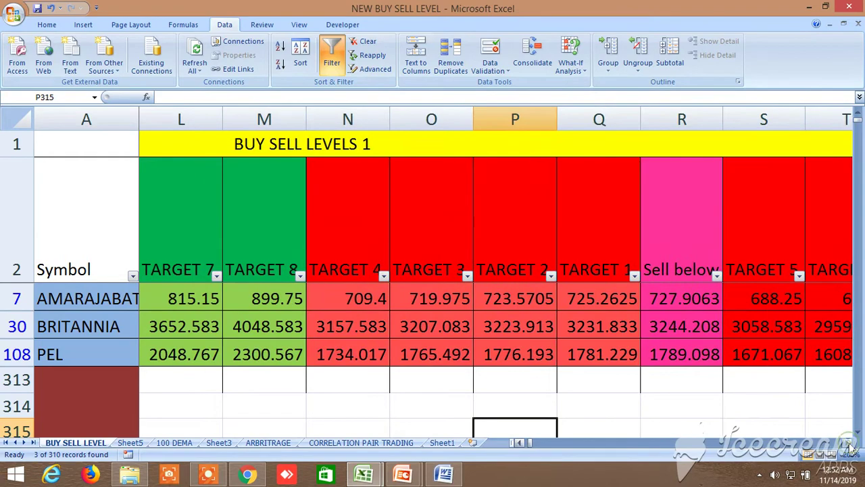
pyautogui.hscroll(6, 851, 450)
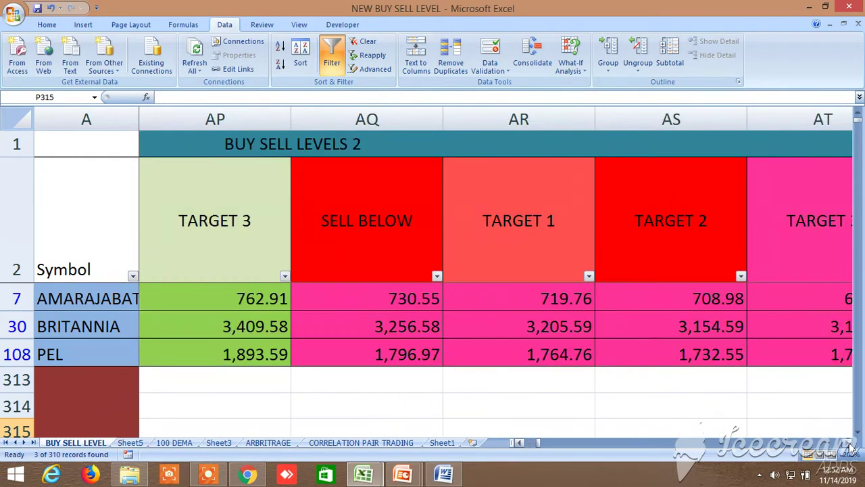
pyautogui.click(521, 444)
pyautogui.click(520, 444)
pyautogui.click(520, 445)
pyautogui.click(521, 445)
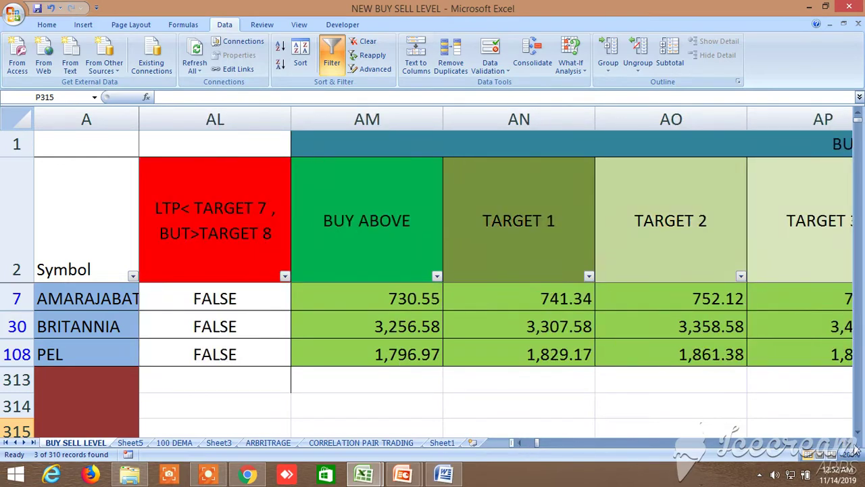
# Look through the numbered price, MA, EMA, DEMA, NORMDIST and probability columns up to the R1 column.
pyautogui.hscroll(20, 853, 450)
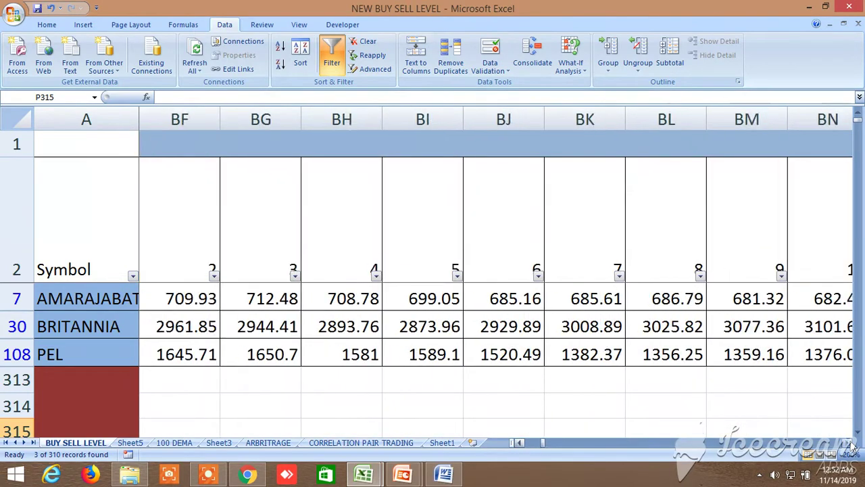
pyautogui.hscroll(16, 853, 450)
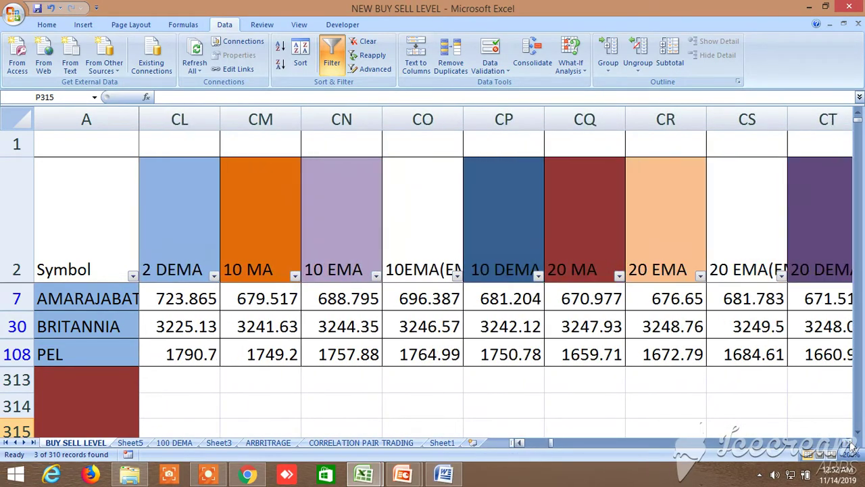
pyautogui.hscroll(20, 853, 449)
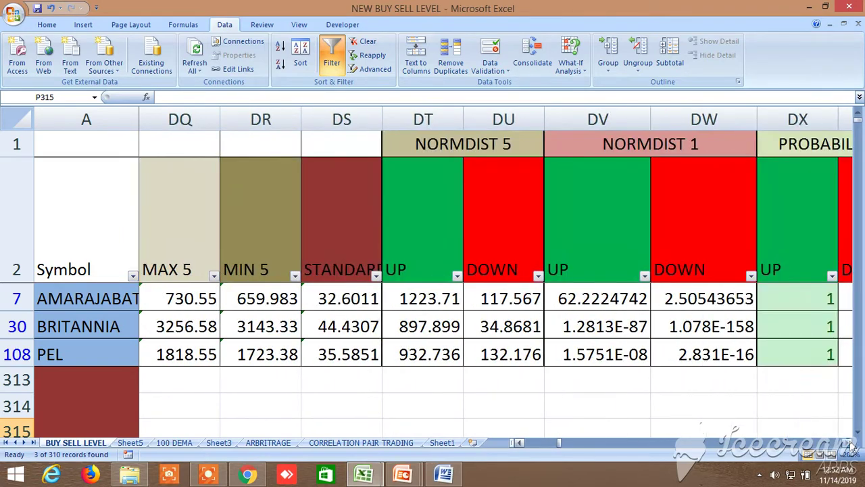
pyautogui.hscroll(20, 853, 449)
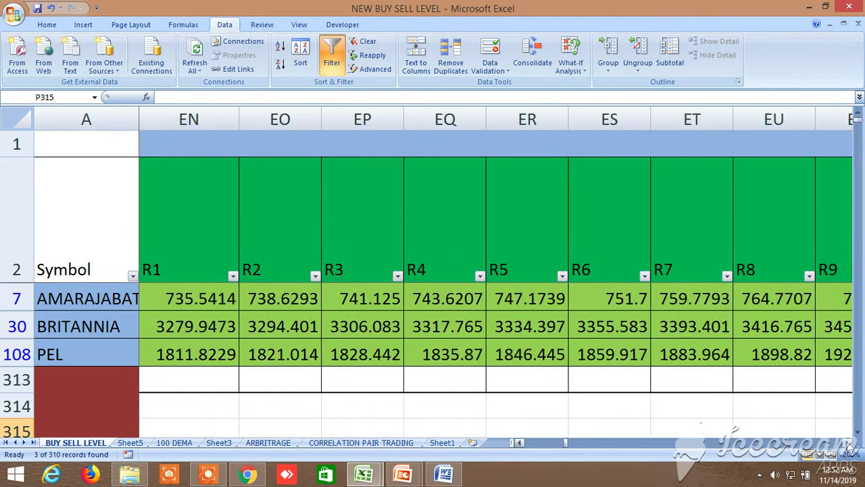
# Examine the R1 to R10 and S1 to S10 columns under BUY SELL LEVELS 3.
pyautogui.click(520, 443)
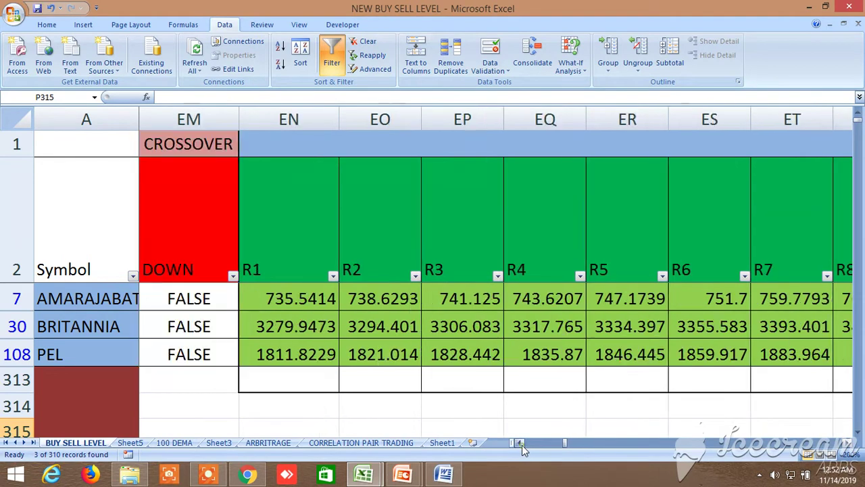
pyautogui.click(848, 443)
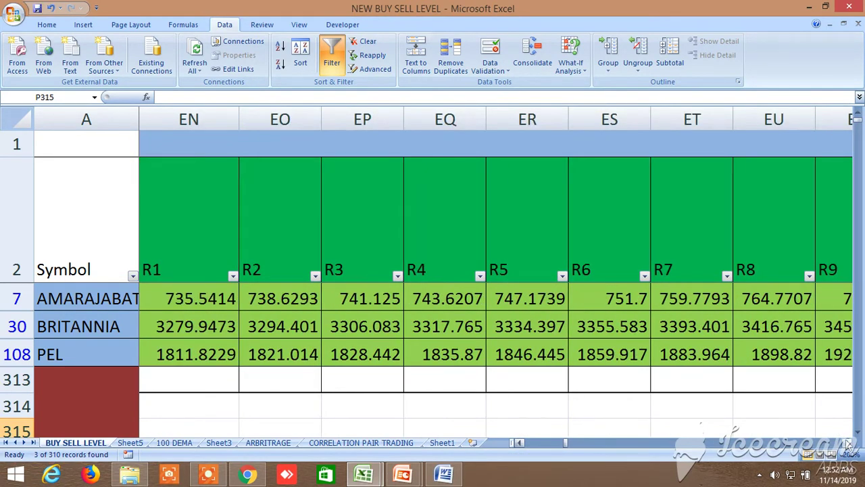
pyautogui.click(848, 443)
pyautogui.click(848, 443)
pyautogui.click(848, 444)
pyautogui.click(849, 444)
pyautogui.click(849, 443)
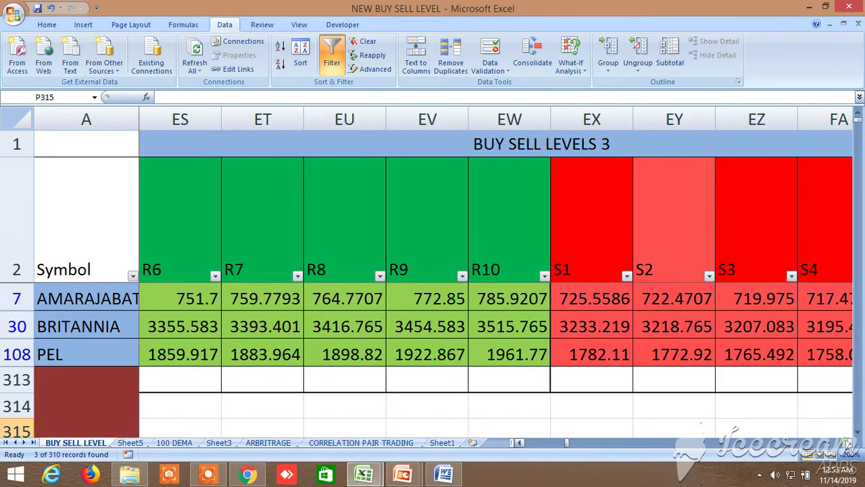
pyautogui.click(848, 443)
pyautogui.click(849, 443)
pyautogui.click(848, 444)
pyautogui.click(848, 444)
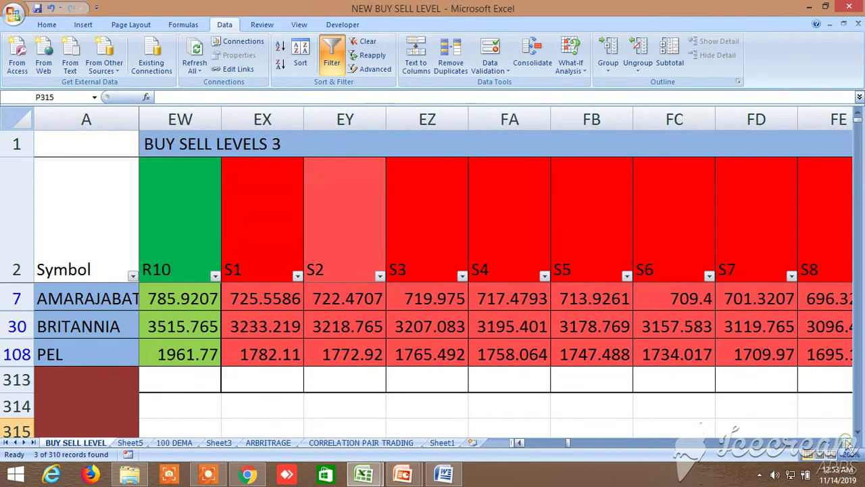
pyautogui.click(848, 443)
pyautogui.click(848, 443)
pyautogui.click(848, 444)
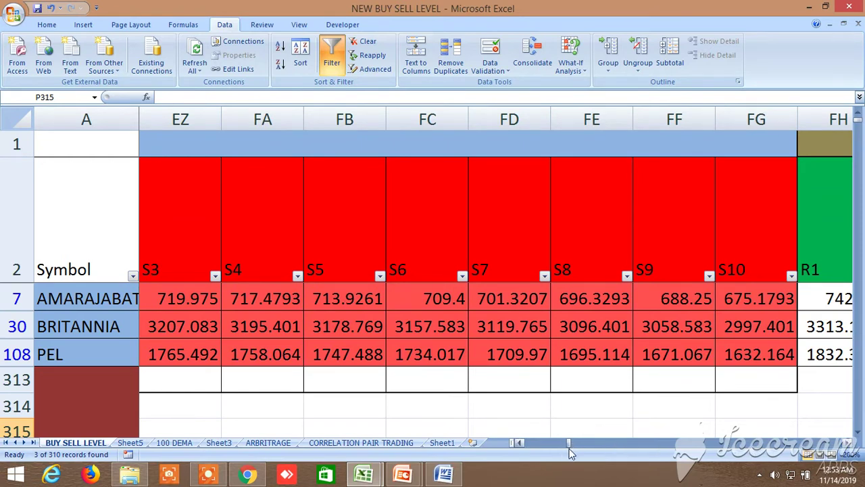
# Return to the HIGH, LOW and CLOSE columns and remove the filter from the stock table.
pyautogui.moveTo(569, 446); pyautogui.dragTo(520, 443)
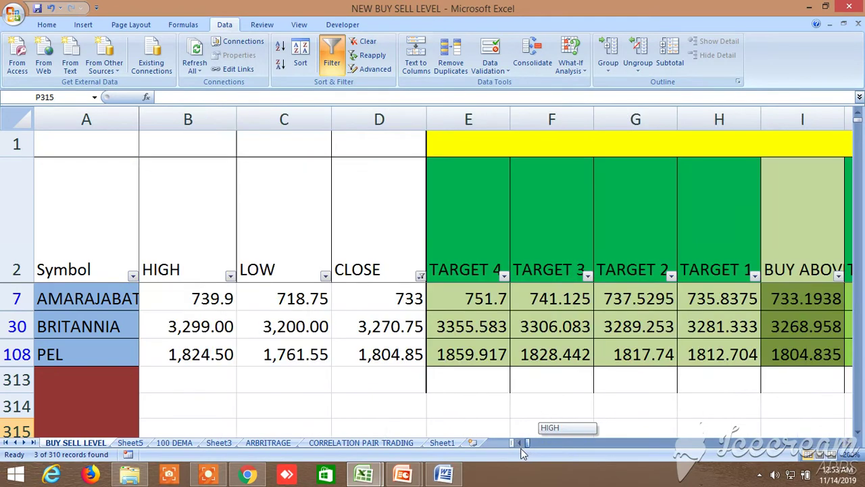
pyautogui.click(332, 61)
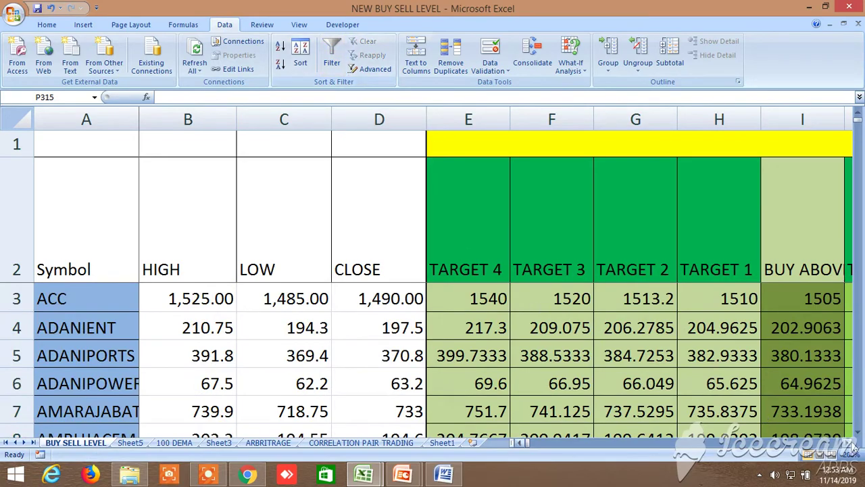
# Examine the R1 to R10 and S1 to S10 columns under BUY SELL LEVELS 3 for the unfiltered stock list.
pyautogui.moveTo(528, 441); pyautogui.dragTo(567, 443)
pyautogui.click(520, 443)
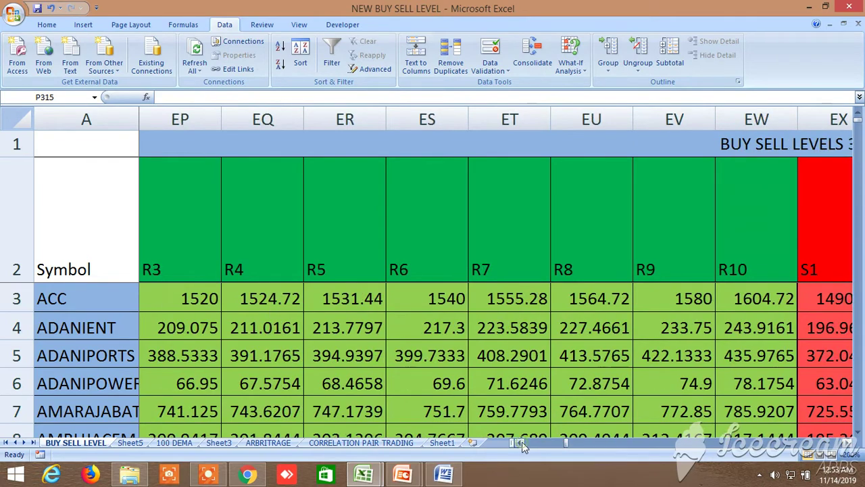
pyautogui.click(520, 443)
pyautogui.click(521, 443)
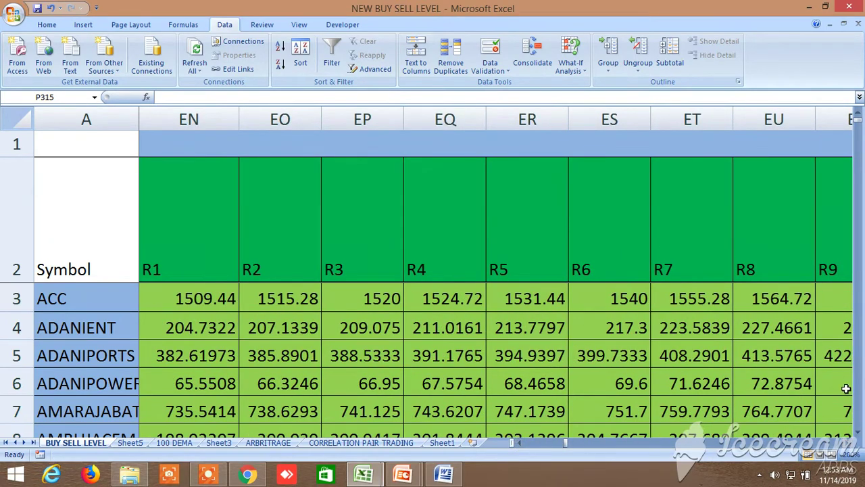
pyautogui.click(849, 443)
pyautogui.click(849, 444)
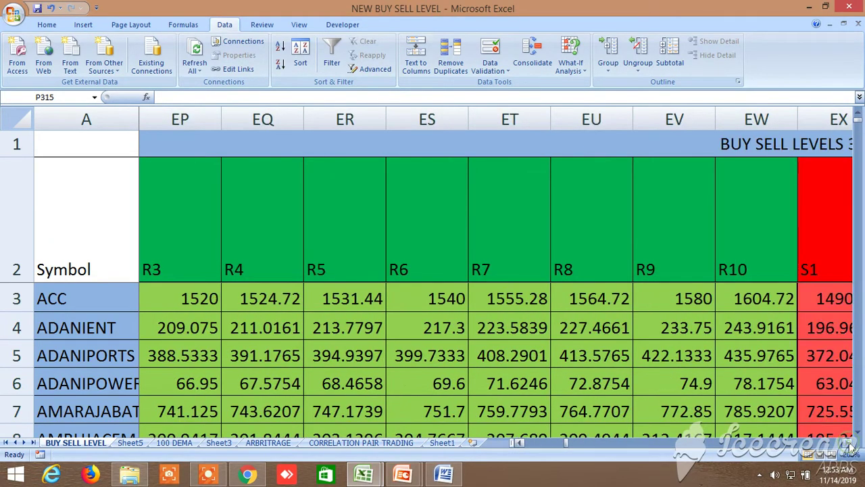
pyautogui.click(849, 443)
pyautogui.click(849, 444)
pyautogui.click(849, 443)
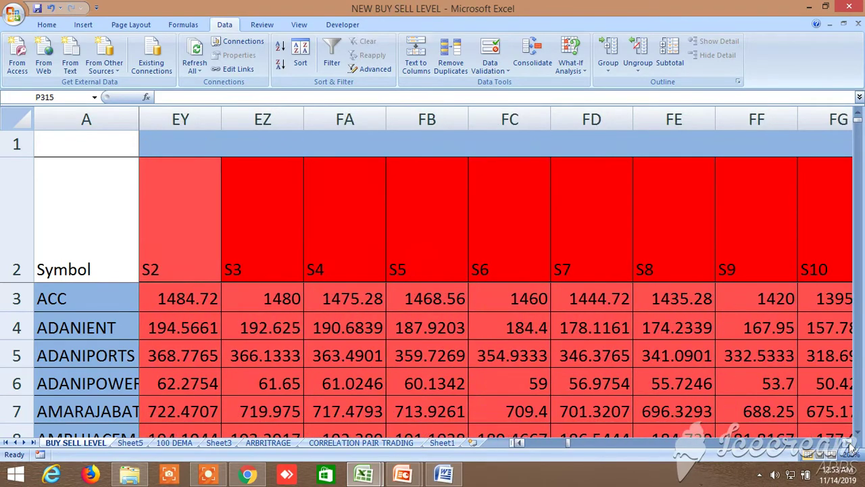
pyautogui.click(849, 444)
# Go back to the price columns and look down the symbol list to the NIFTY & BANKNIFTY section.
pyautogui.moveTo(569, 445); pyautogui.dragTo(512, 449)
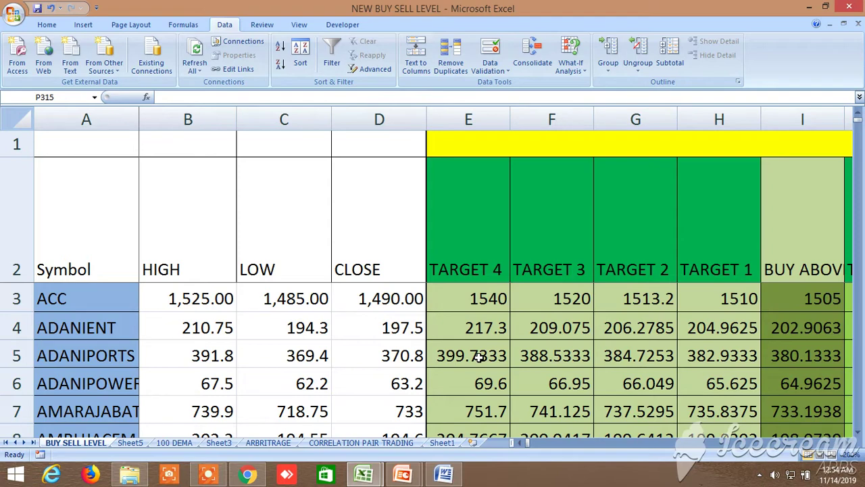
pyautogui.scroll(-19, 478, 358)
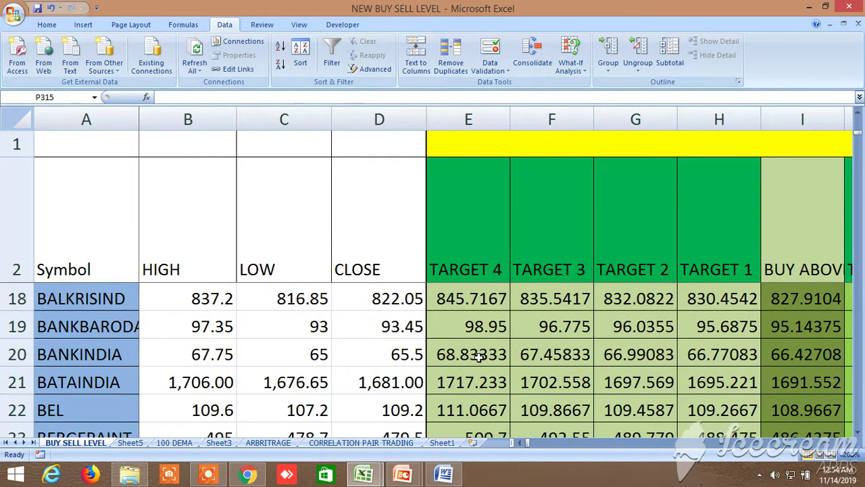
pyautogui.scroll(-20, 478, 359)
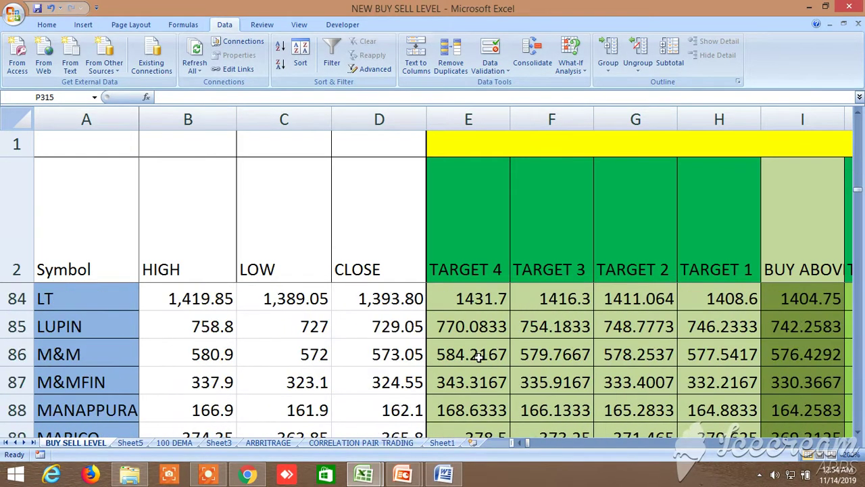
pyautogui.scroll(-9, 478, 358)
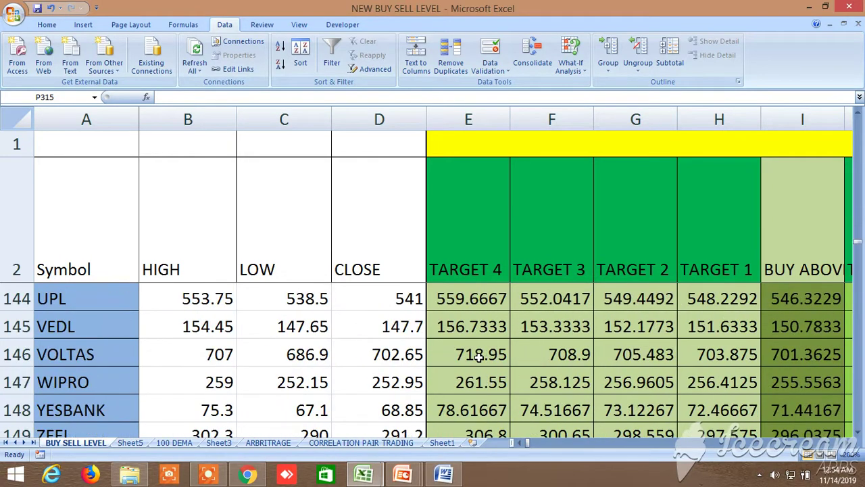
pyautogui.scroll(-3, 479, 358)
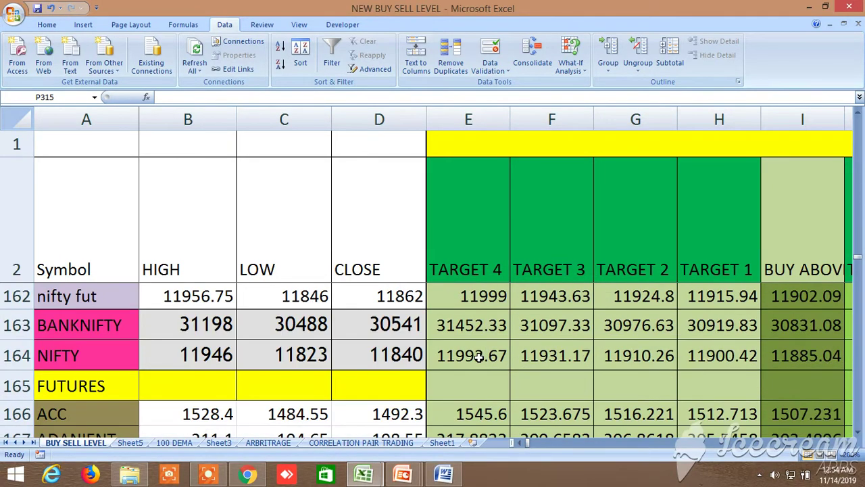
pyautogui.scroll(1, 478, 358)
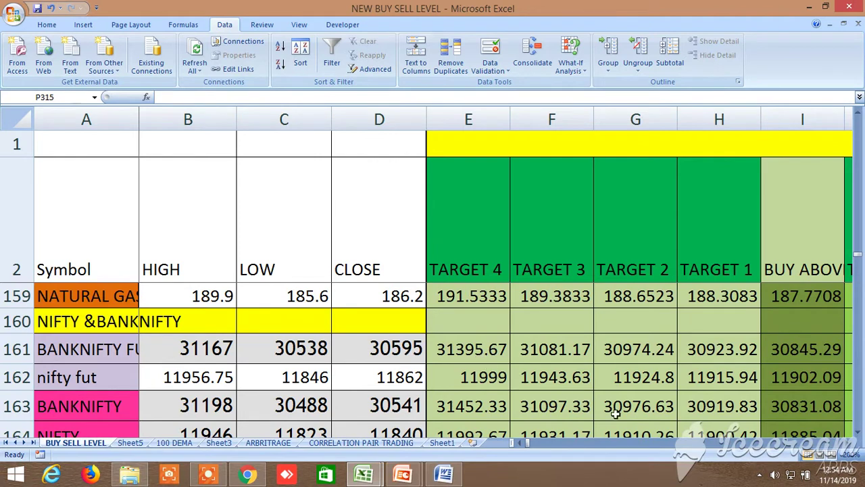
pyautogui.click(858, 432)
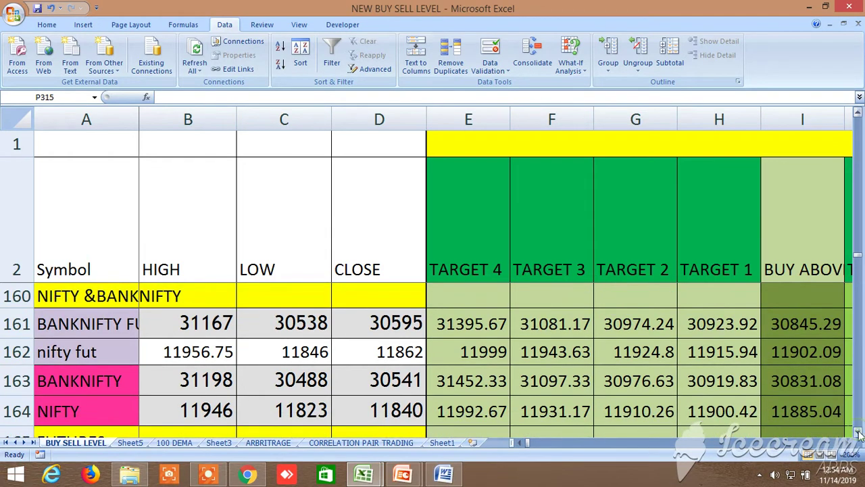
# Review the BUY SELL LEVELS 1 targets, LTP condition columns and advance/decline columns for the NIFTY and BANKNIFTY rows.
pyautogui.click(846, 443)
pyautogui.click(847, 444)
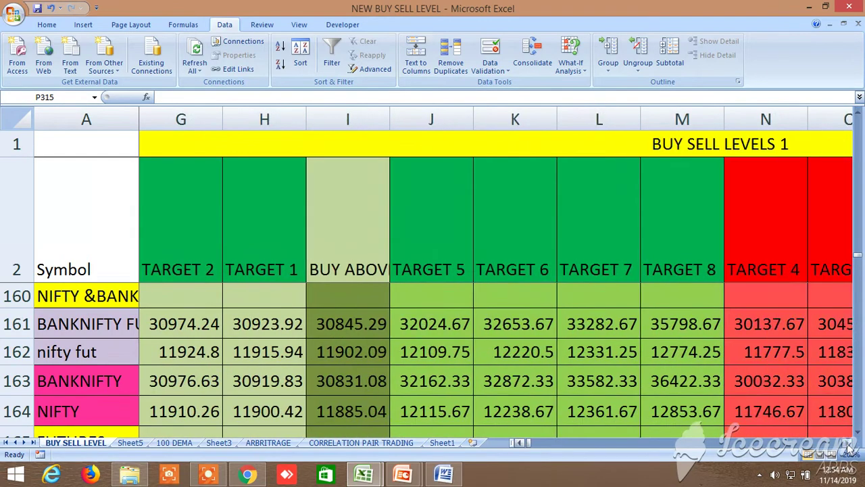
pyautogui.click(847, 444)
pyautogui.click(847, 445)
pyautogui.click(848, 445)
pyautogui.click(848, 445)
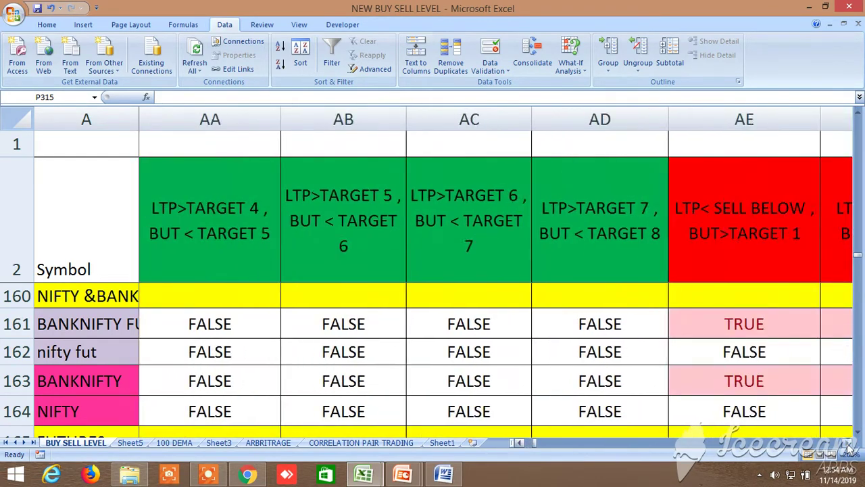
pyautogui.click(848, 444)
pyautogui.click(847, 445)
pyautogui.click(848, 445)
pyautogui.click(847, 444)
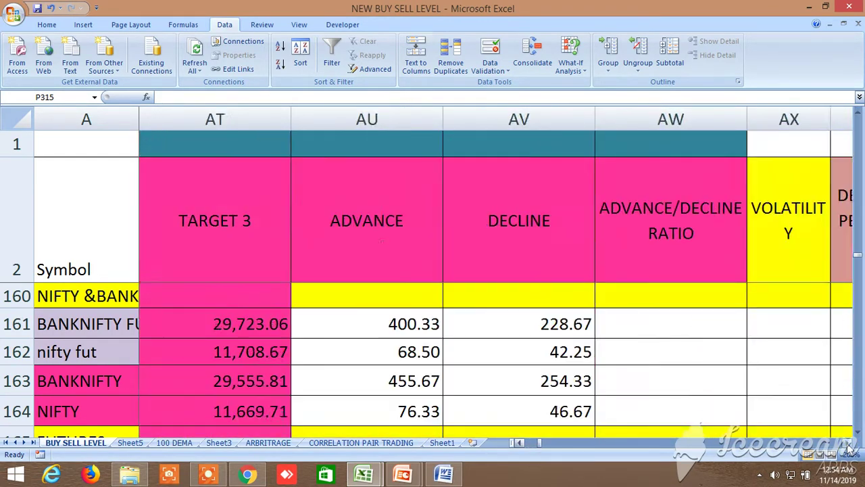
# Look through the AVERAGE PRICES, MA, EMA, DEMA, NORMDIST and EMA 5-8-13 CROSSOVER columns for the NIFTY and BANKNIFTY rows.
pyautogui.click(848, 444)
pyautogui.click(848, 445)
pyautogui.click(848, 445)
pyautogui.click(847, 445)
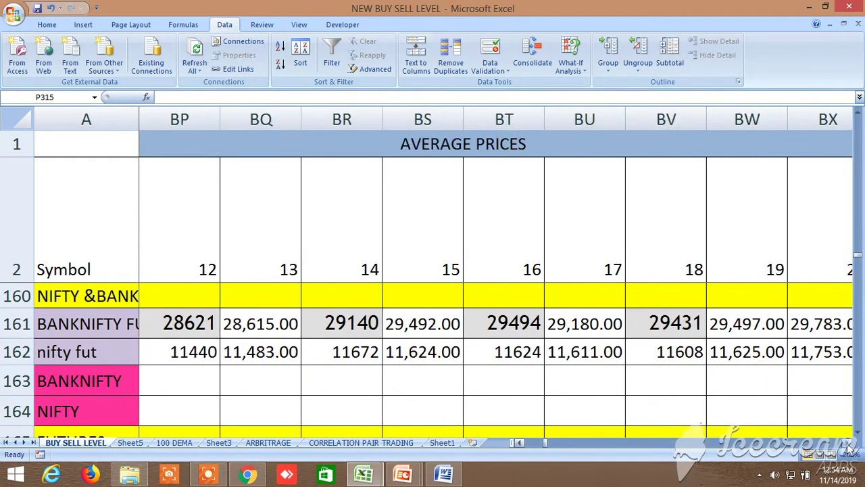
pyautogui.click(848, 445)
pyautogui.click(848, 445)
pyautogui.click(847, 445)
pyautogui.click(848, 445)
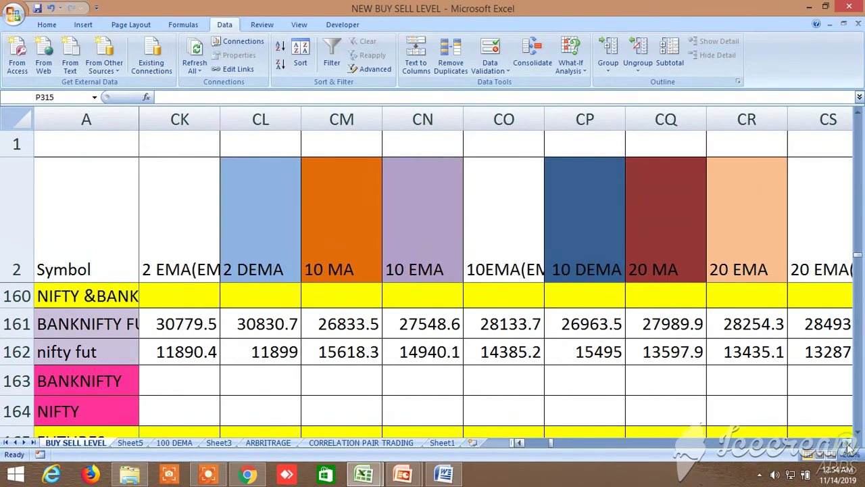
pyautogui.click(848, 445)
pyautogui.click(847, 445)
pyautogui.click(847, 445)
pyautogui.click(848, 445)
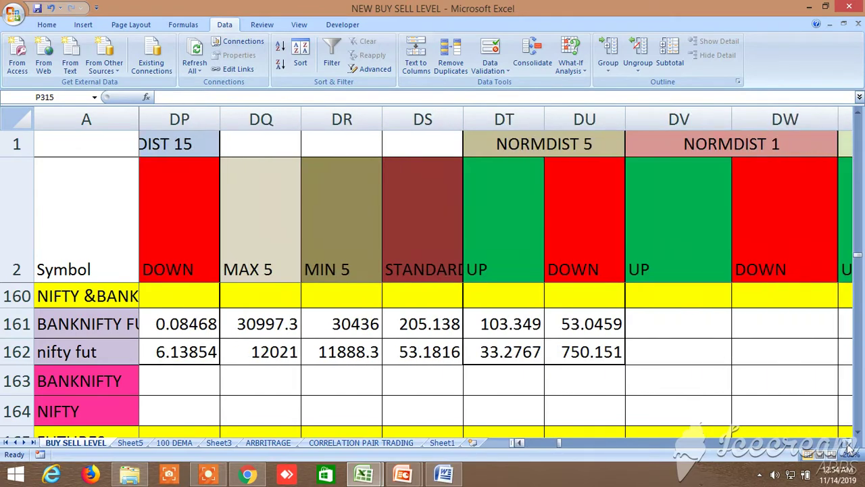
pyautogui.click(847, 445)
pyautogui.click(848, 445)
pyautogui.click(847, 444)
pyautogui.click(847, 444)
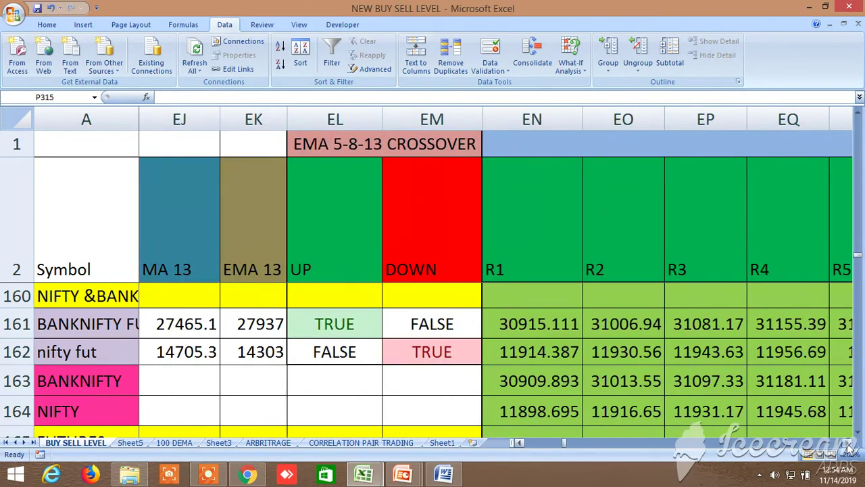
# Examine the resistance and support columns up to S10 under BUY SELL LEVELS 3 for the NIFTY and BANKNIFTY rows.
pyautogui.click(847, 445)
pyautogui.click(848, 444)
pyautogui.click(847, 445)
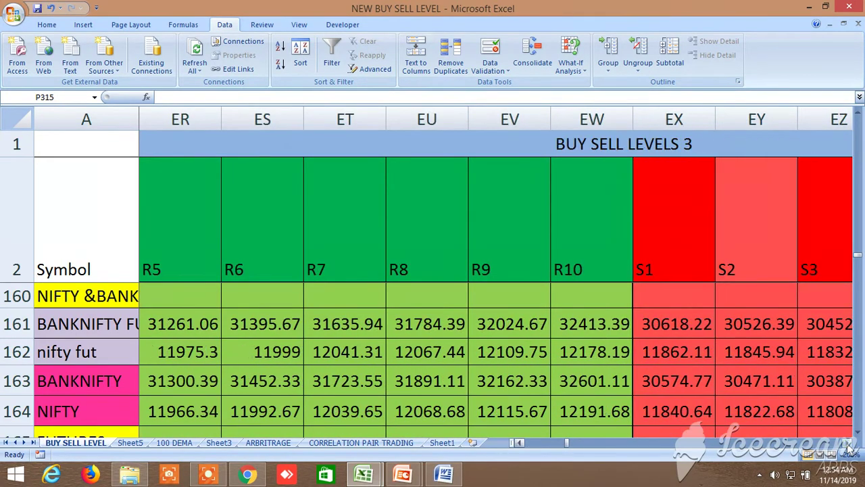
pyautogui.click(847, 445)
pyautogui.click(847, 445)
pyautogui.click(847, 445)
pyautogui.click(848, 444)
pyautogui.click(848, 444)
pyautogui.click(847, 445)
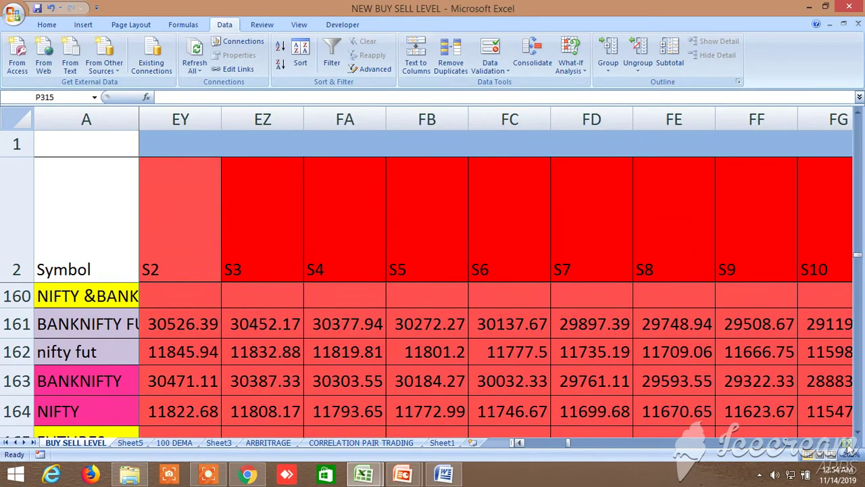
pyautogui.click(847, 445)
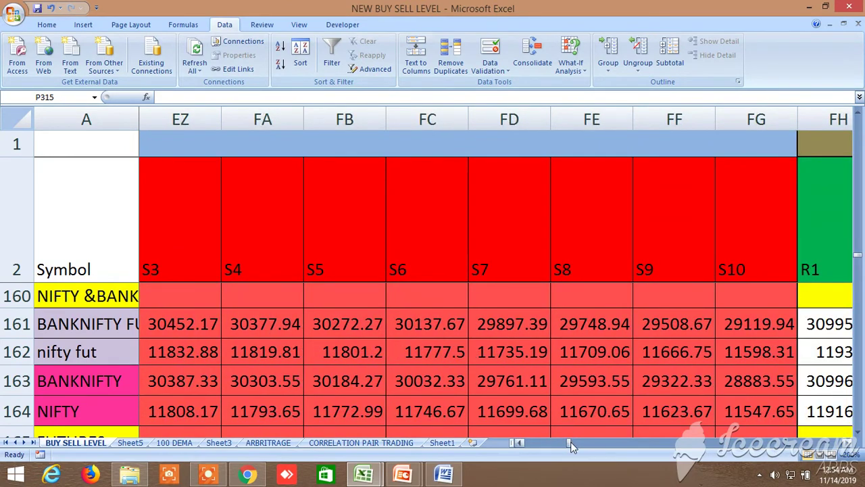
# Return to the first price columns, check the BUY SELL LEVEL 3 workbook and switch back to NEW BUY SELL LEVEL.
pyautogui.moveTo(573, 443); pyautogui.dragTo(520, 443)
pyautogui.moveTo(370, 478)
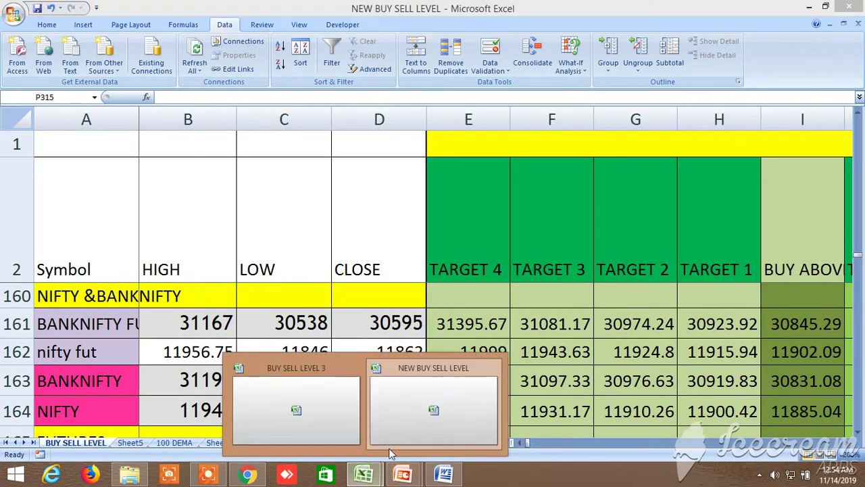
pyautogui.click(295, 409)
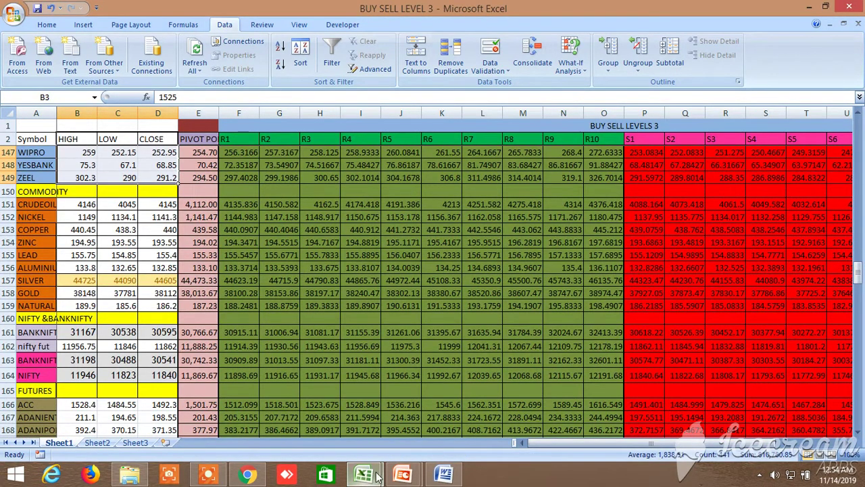
pyautogui.moveTo(377, 477)
pyautogui.click(435, 421)
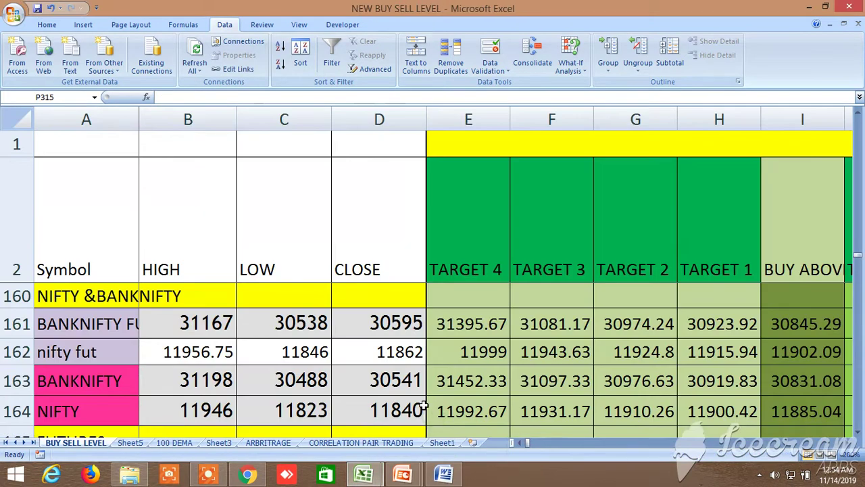
# Look through the LTP condition, typical price, AVERAGE PRICES, 10/20 crossover and EMA 5-8-13 CROSSOVER columns for the commodity rows from CRUDEOIL to ALUMINIUM.
pyautogui.scroll(2, 275, 383)
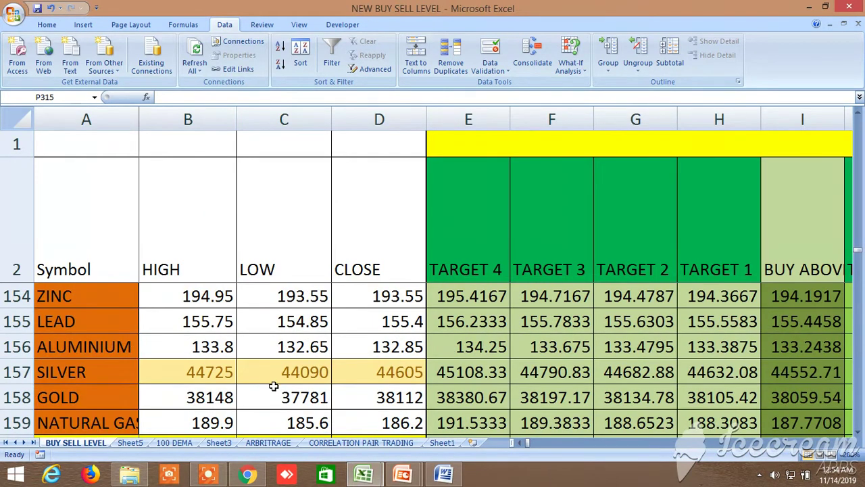
pyautogui.scroll(1, 274, 386)
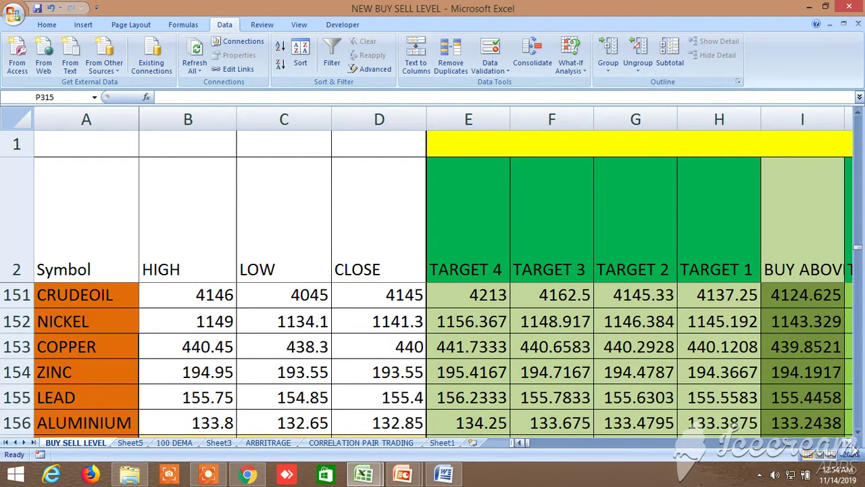
pyautogui.hscroll(10, 495, 277)
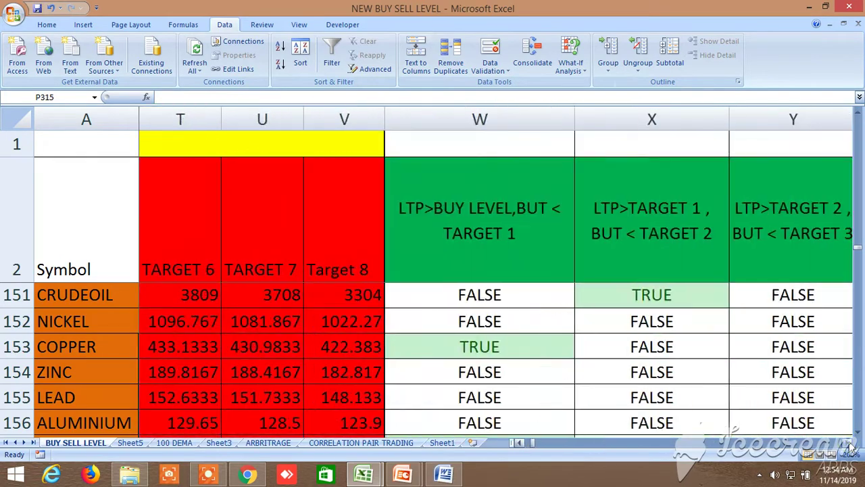
pyautogui.hscroll(10, 495, 277)
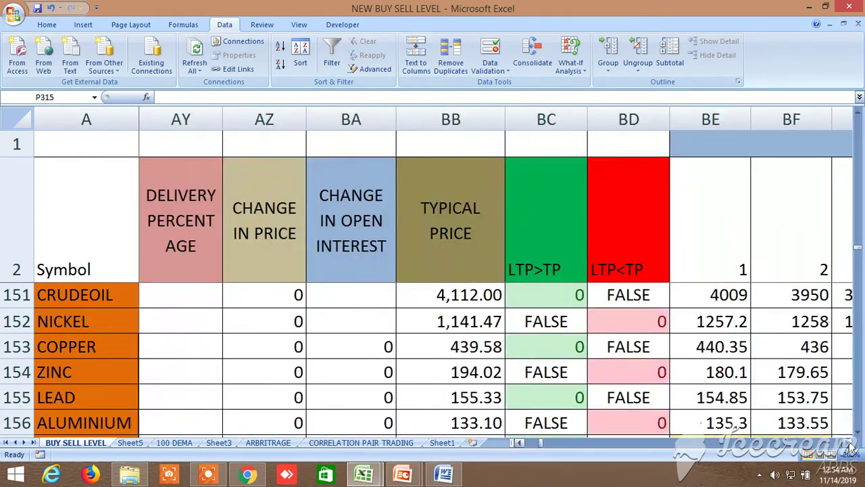
pyautogui.hscroll(10, 495, 277)
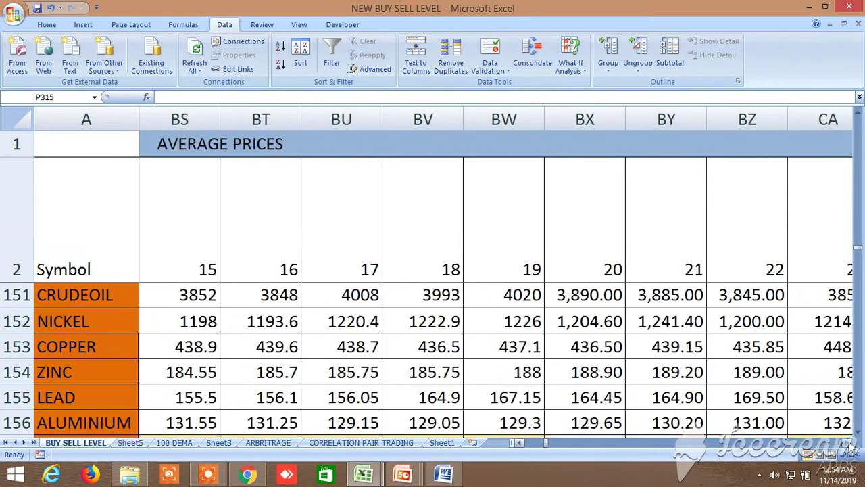
pyautogui.hscroll(10, 496, 277)
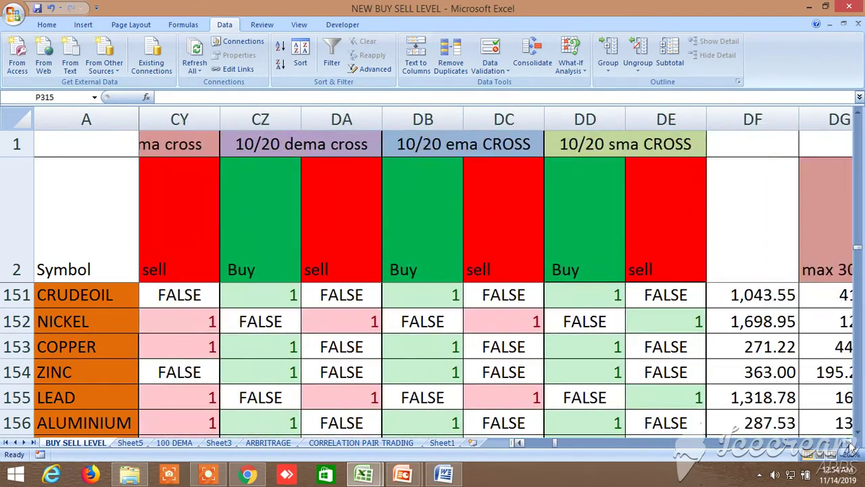
pyautogui.hscroll(10, 496, 278)
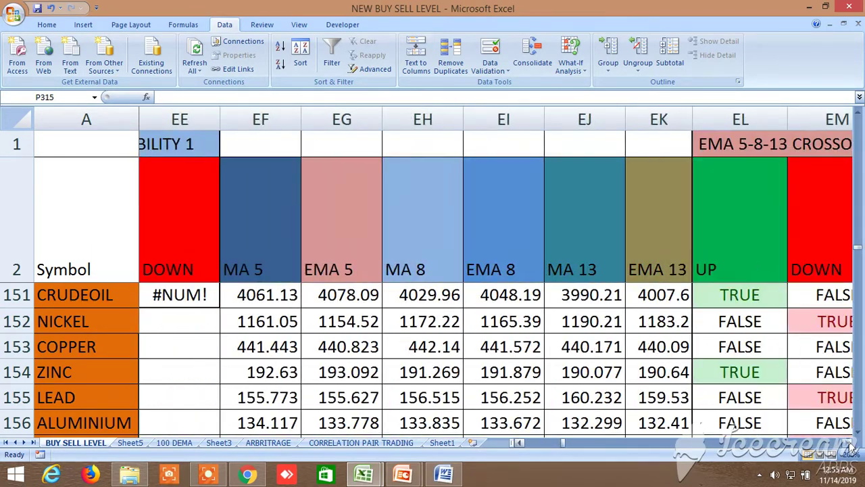
# Examine the resistance and support columns R1 to S10 under BUY SELL LEVELS 3 for the CRUDEOIL to ALUMINIUM rows.
pyautogui.hscroll(8, 495, 277)
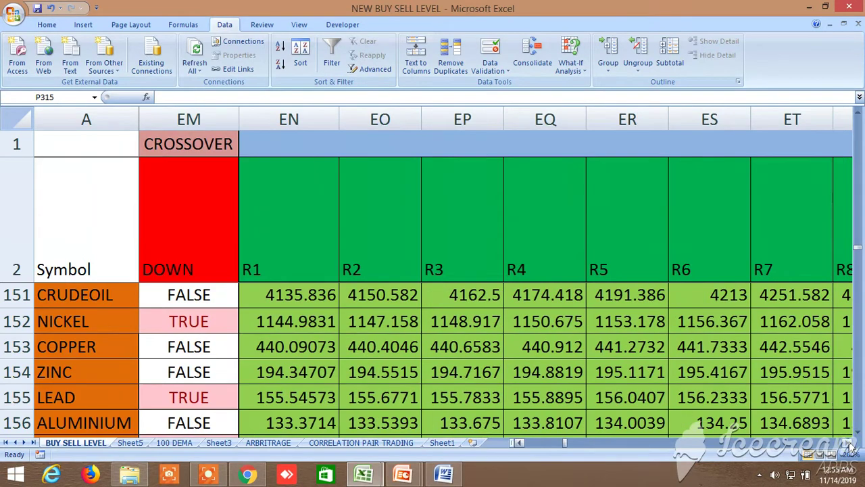
pyautogui.hscroll(1, 495, 277)
pyautogui.hscroll(1, 495, 277)
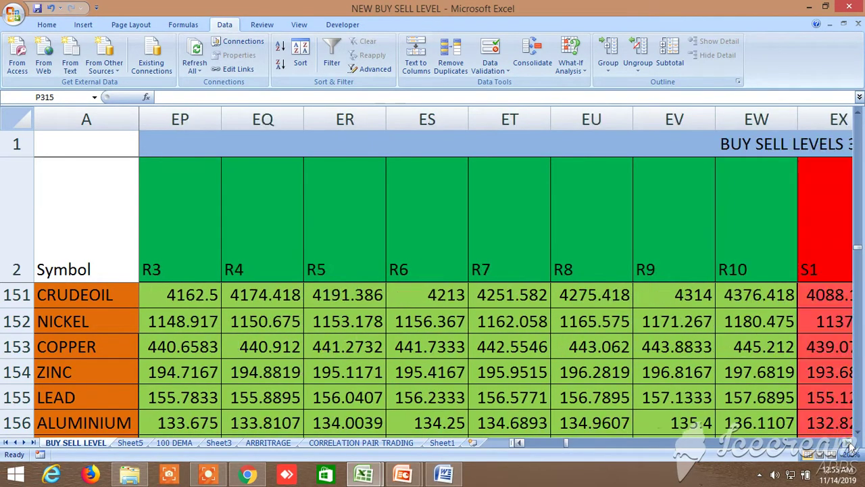
pyautogui.hscroll(4, 851, 450)
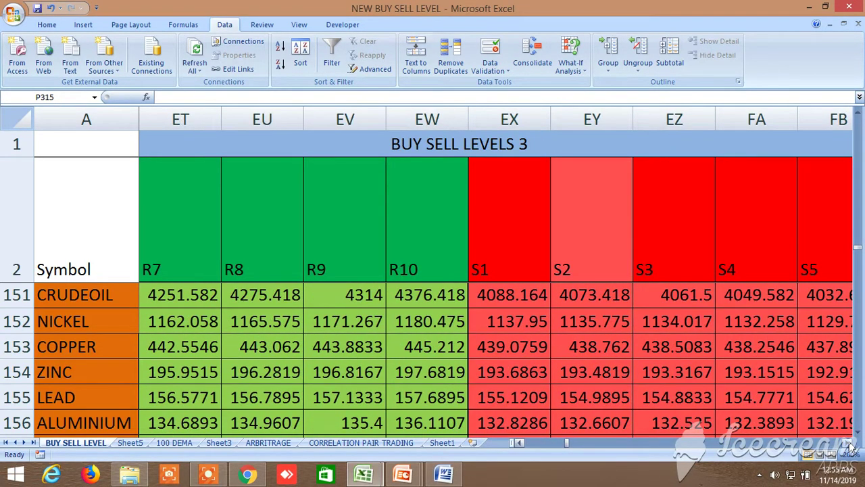
pyautogui.hscroll(2, 850, 450)
pyautogui.hscroll(4, 850, 450)
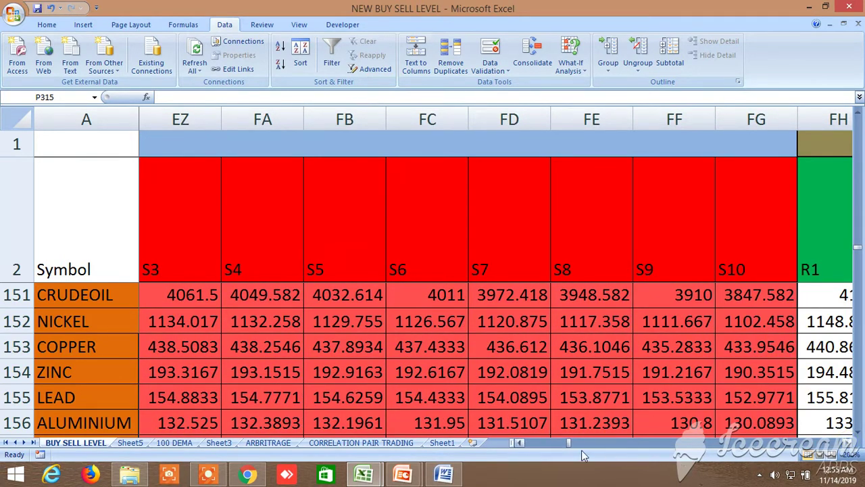
# Check the LEAD to NATURAL GAS rows in the first price and target columns and the S3 to S10 support columns, ending at the price columns.
pyautogui.moveTo(568, 447); pyautogui.dragTo(515, 446)
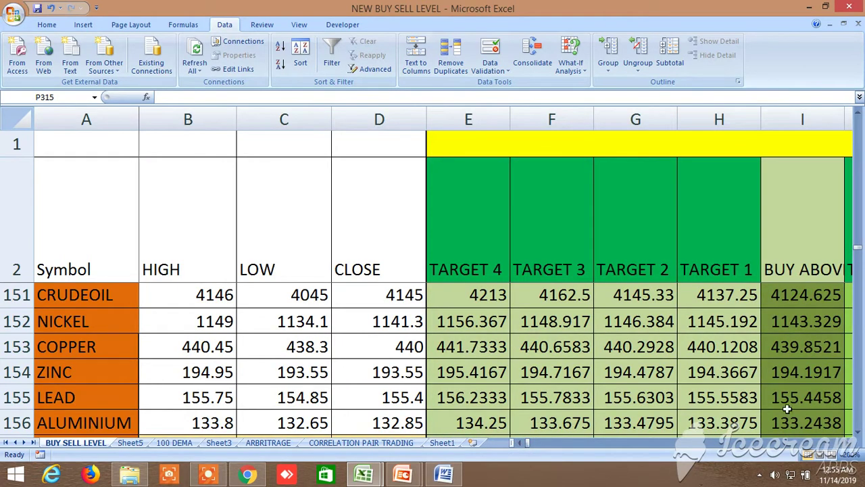
pyautogui.click(857, 431)
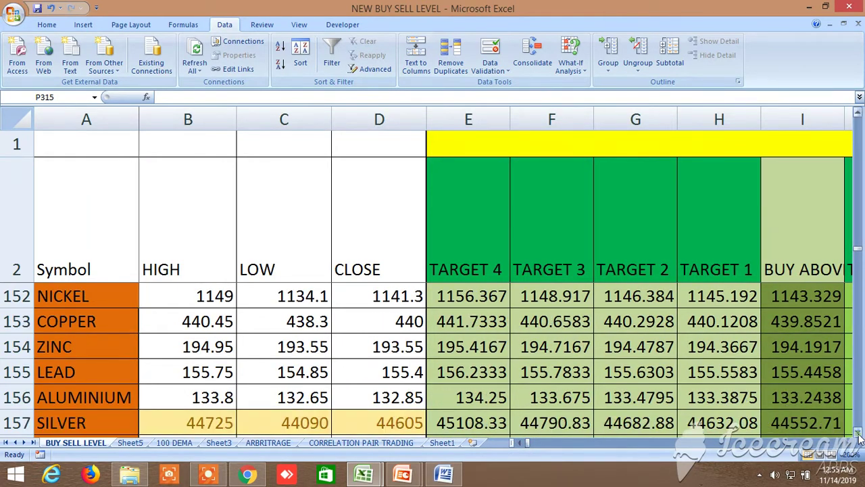
pyautogui.click(857, 431)
pyautogui.click(857, 431)
pyautogui.click(857, 431)
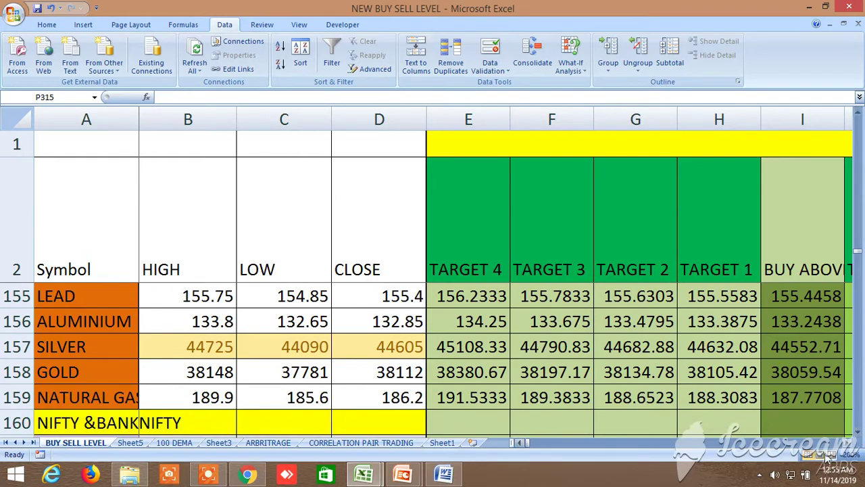
pyautogui.moveTo(847, 446); pyautogui.dragTo(847, 446)
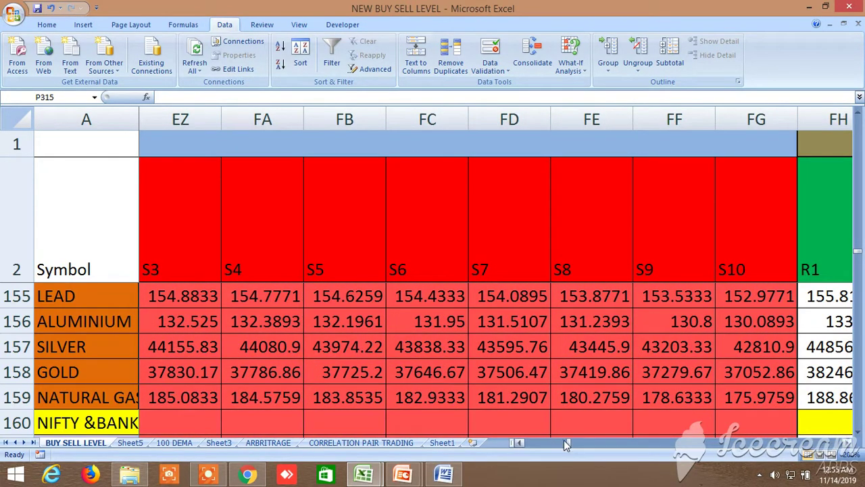
pyautogui.moveTo(570, 446); pyautogui.dragTo(512, 446)
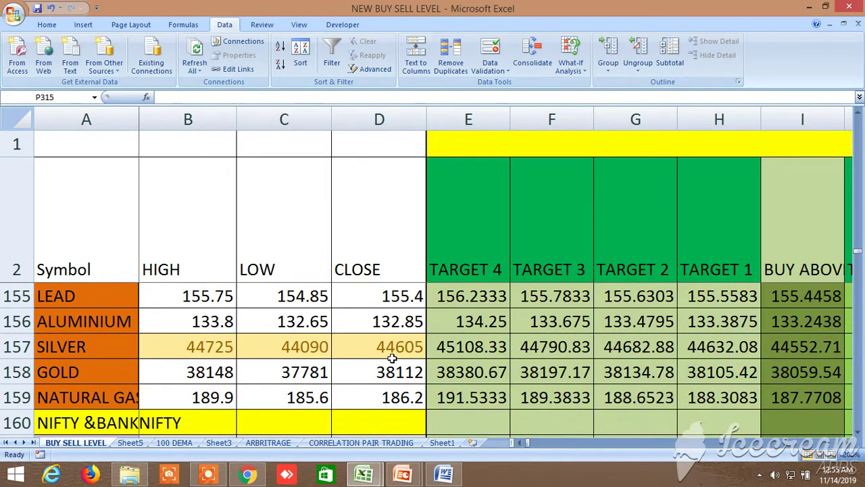